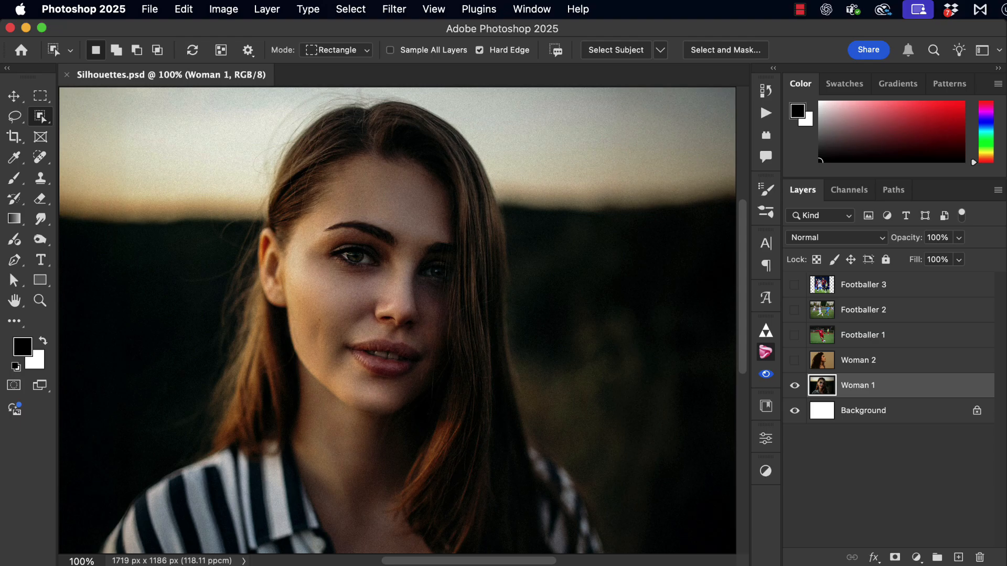
Select the woman on the Woman 1 layer with automatic subject selection.
key(v)
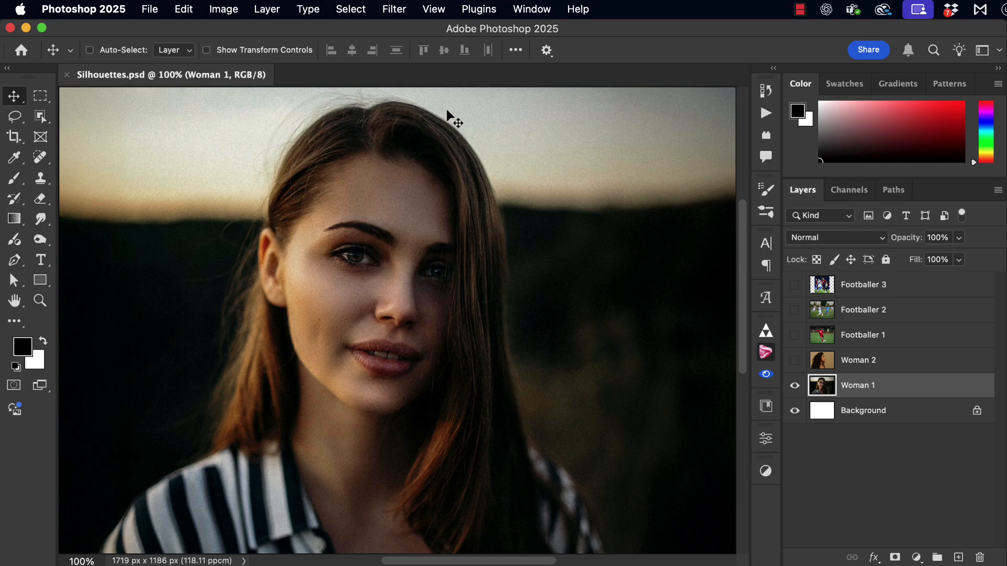
click(350, 9)
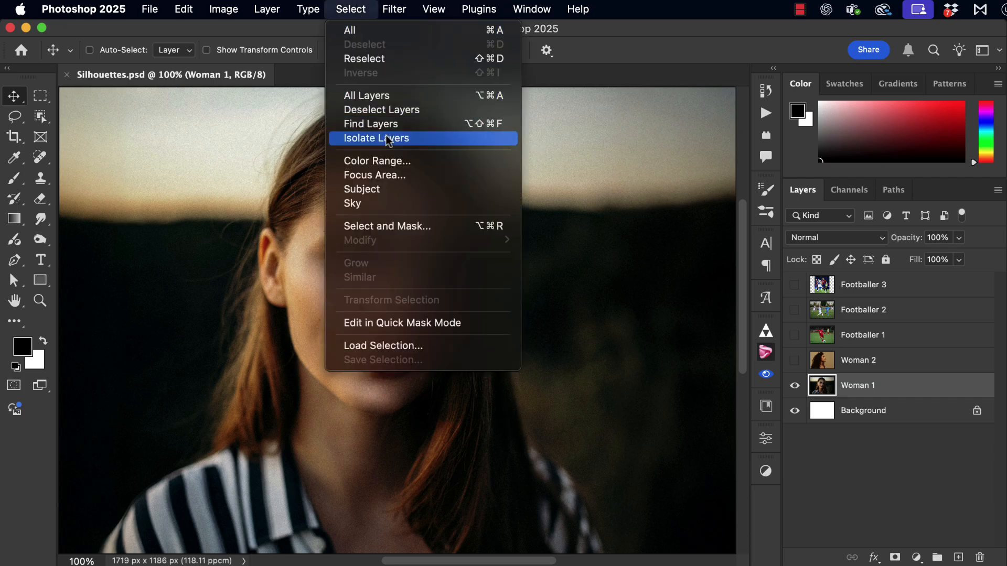
click(408, 189)
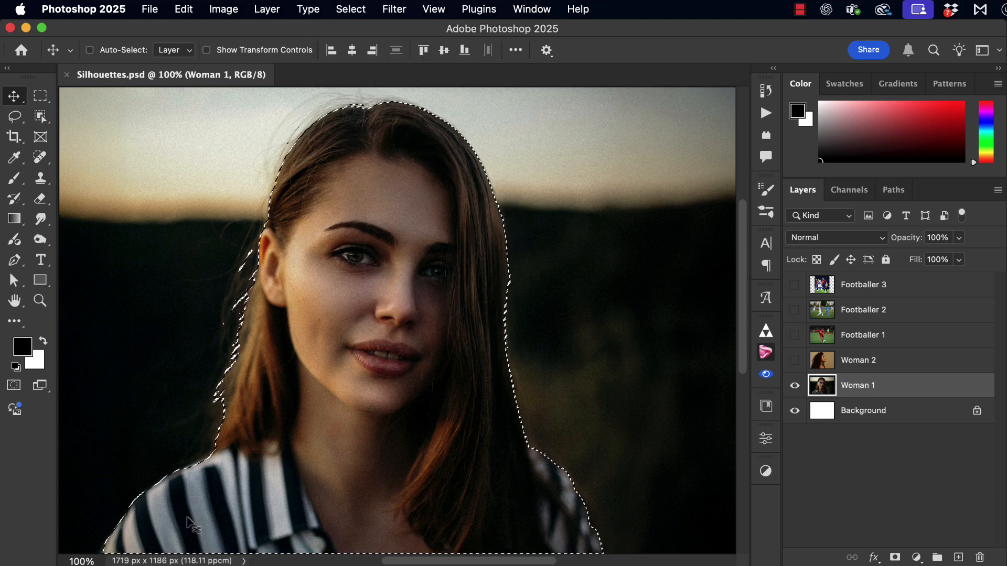
Preview the Woman 1 selection in Select and Mask using the Black & White view, and accept it.
click(34, 99)
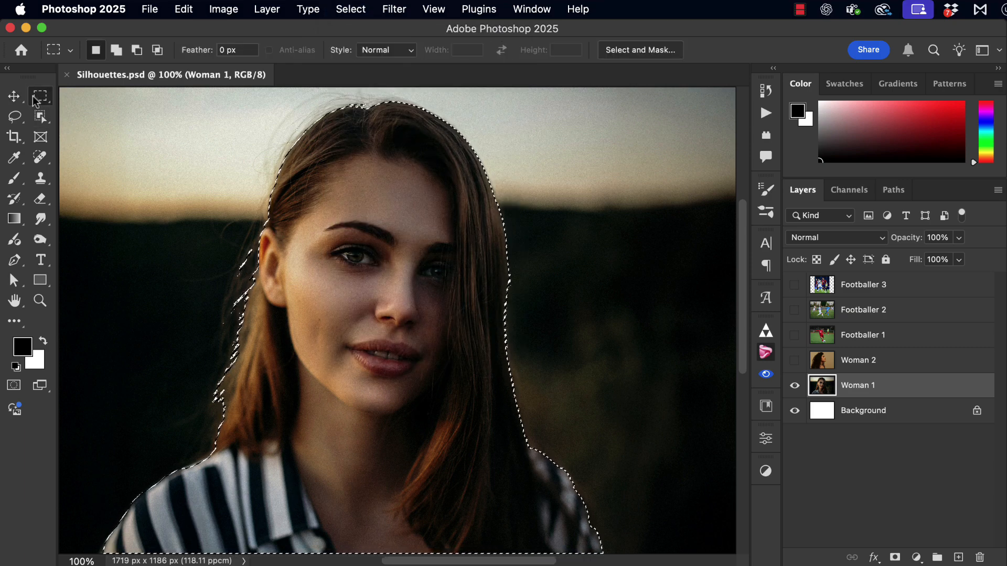
click(638, 51)
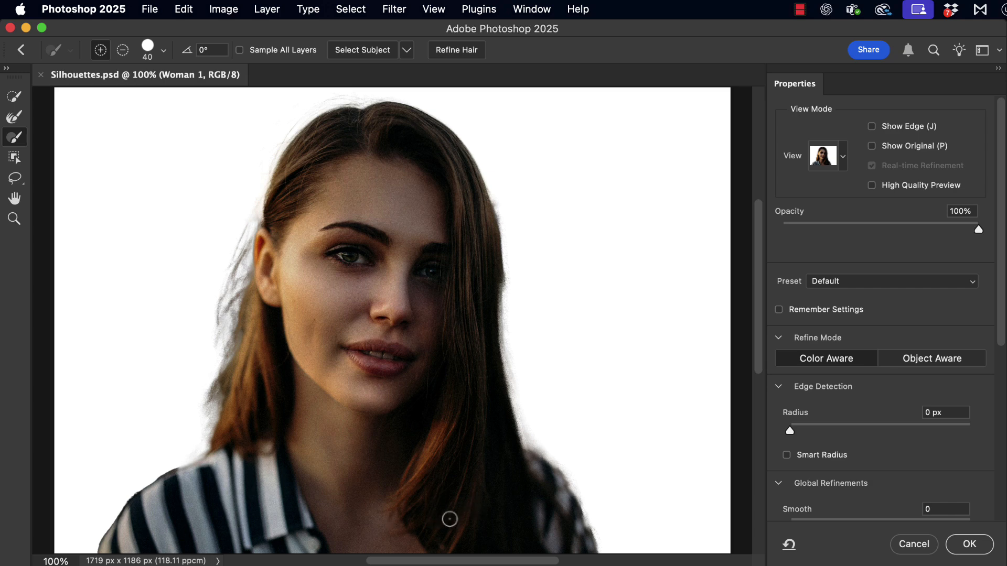
click(842, 158)
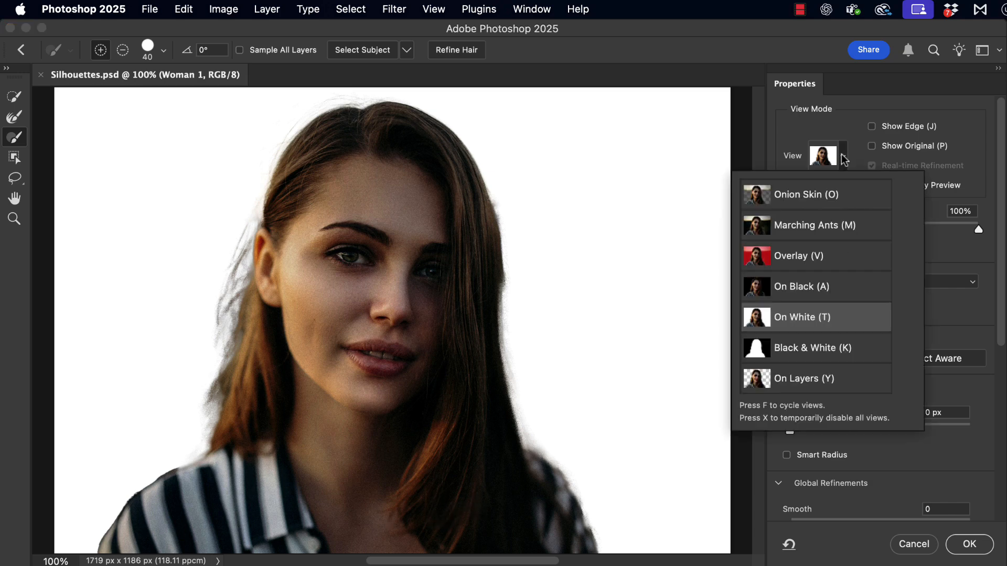
click(812, 355)
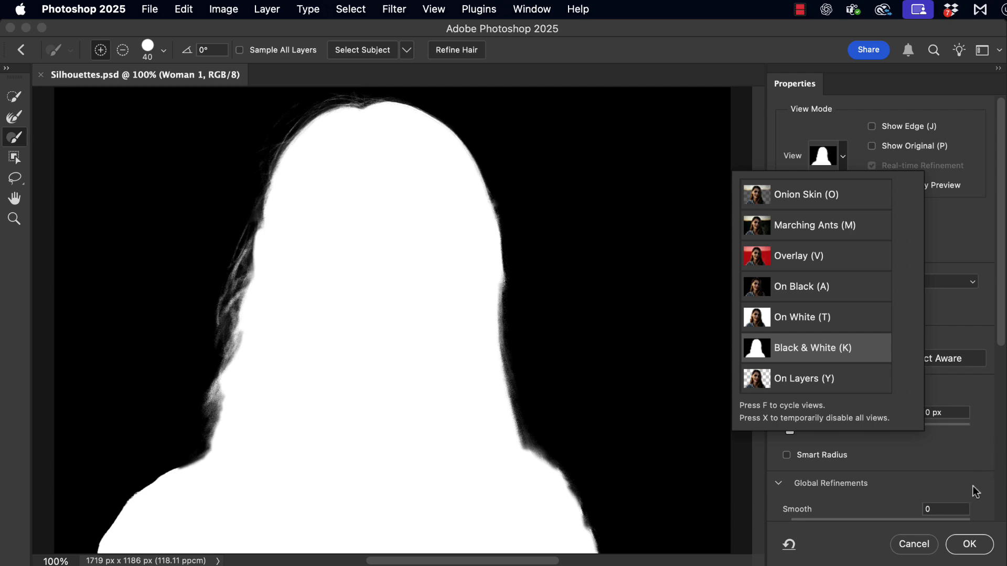
click(988, 468)
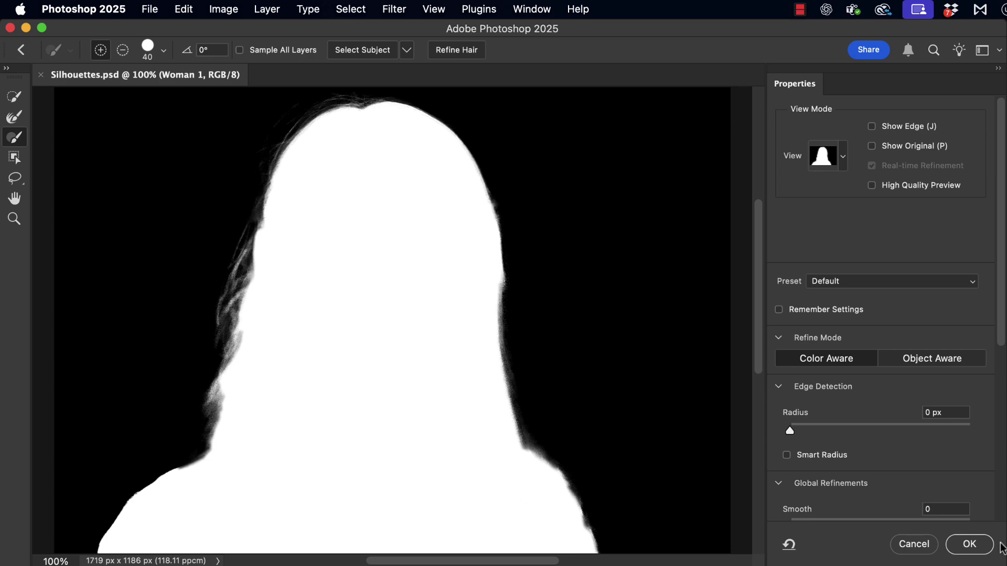
click(969, 543)
Show the Woman 2 layer, clear the old selection, and select the curly-haired woman with automatic subject selection.
click(796, 362)
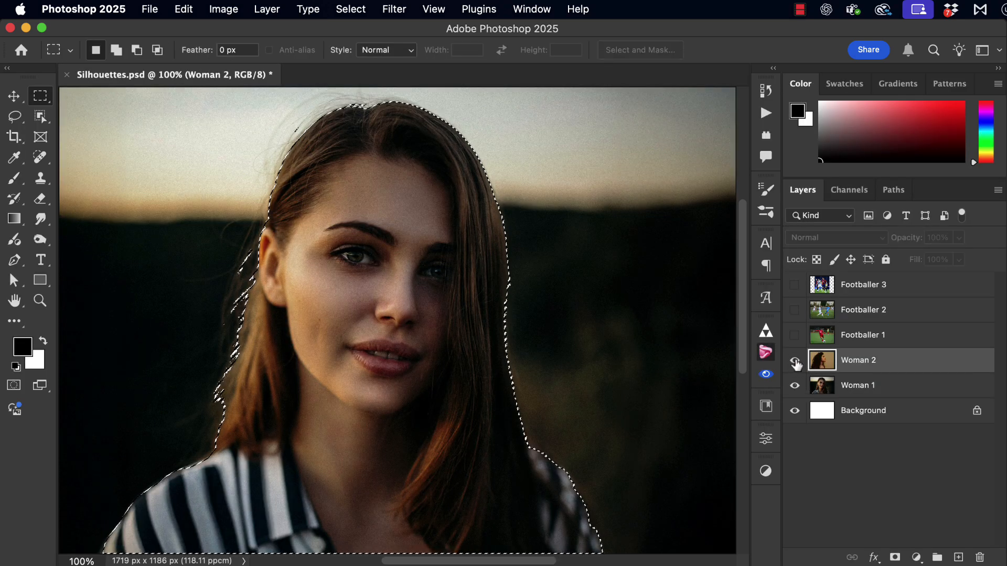
click(795, 361)
key(cmd+d)
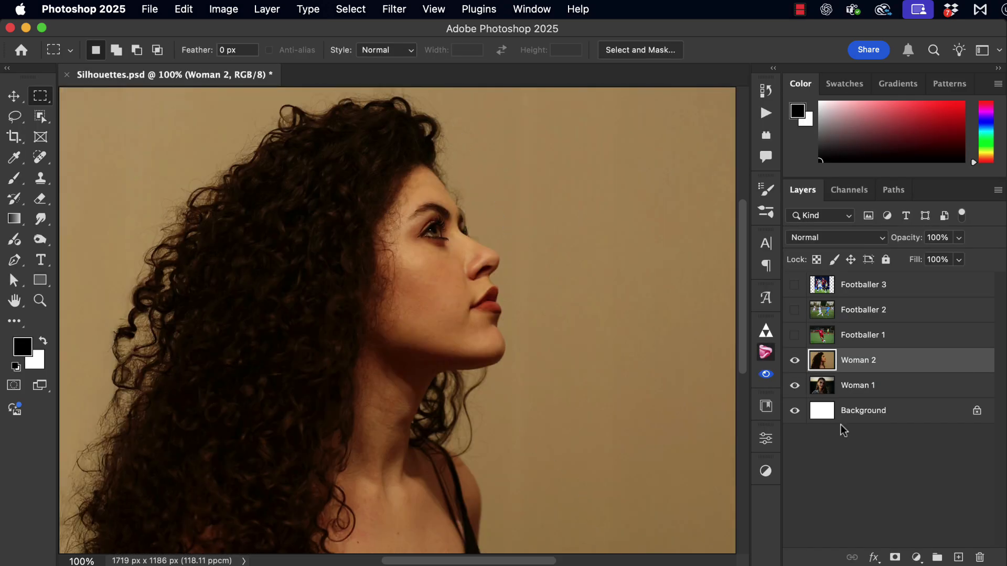
click(348, 9)
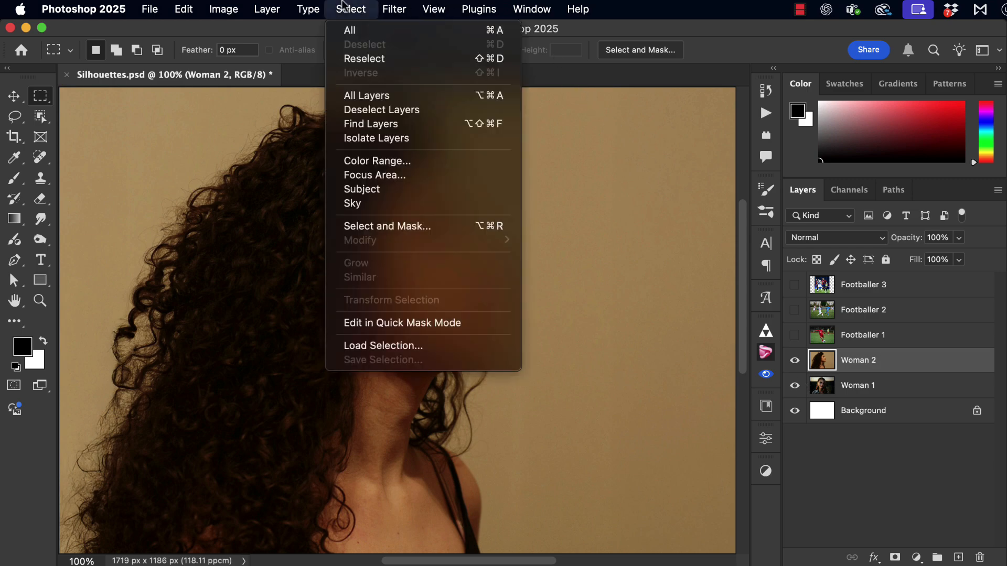
click(387, 188)
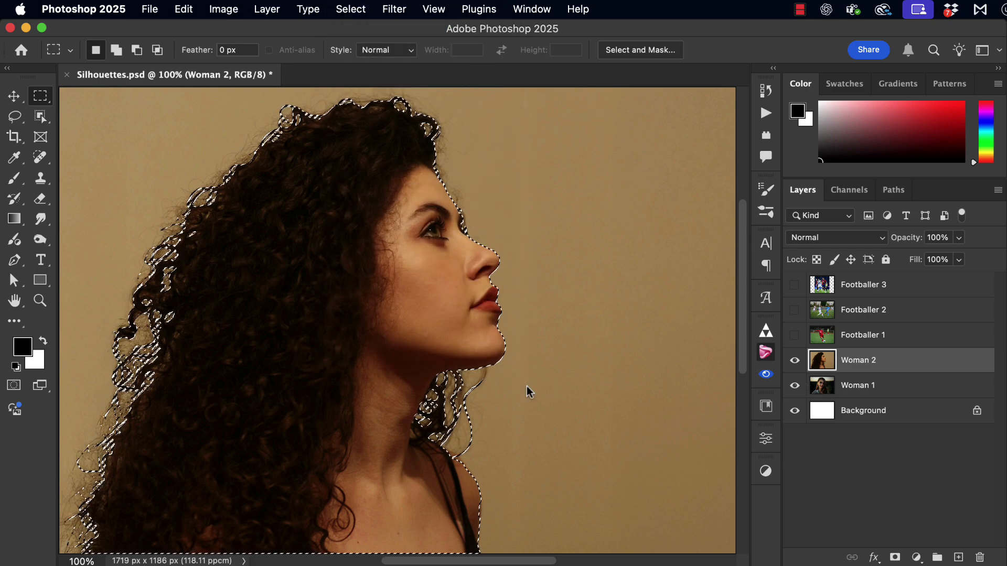
Preview the Woman 2 selection as a black-and-white silhouette in Select and Mask, and clear the selection.
click(652, 49)
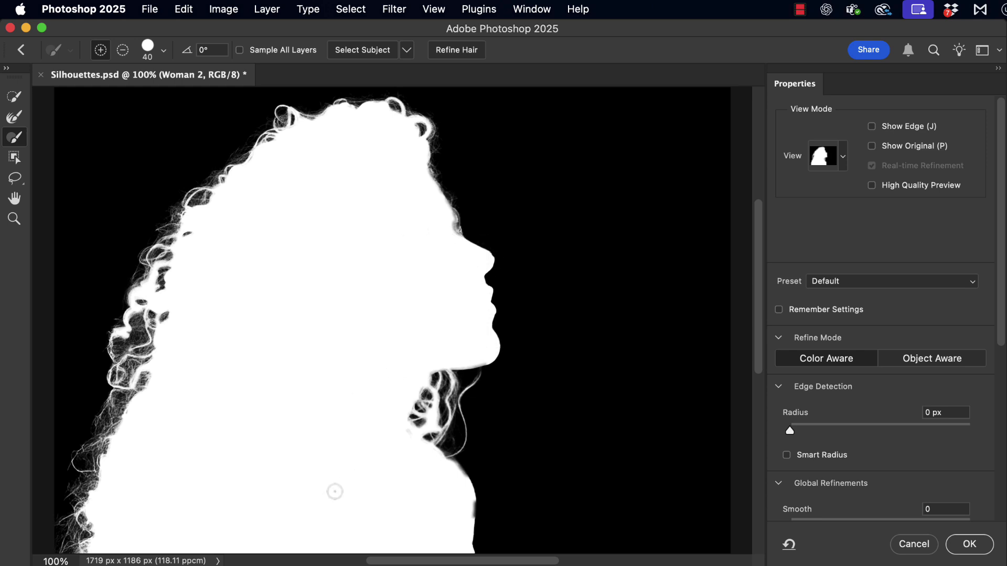
click(969, 544)
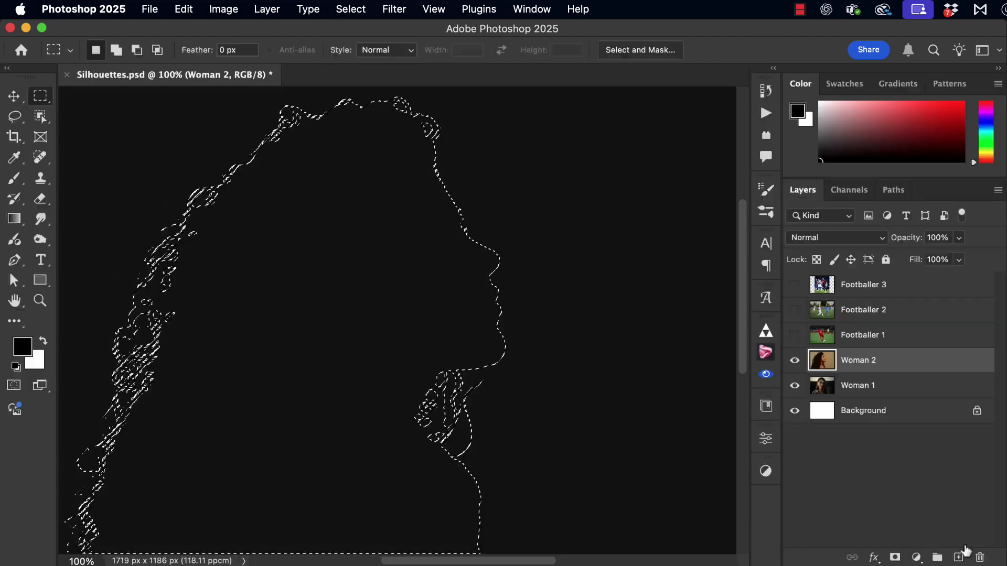
click(896, 558)
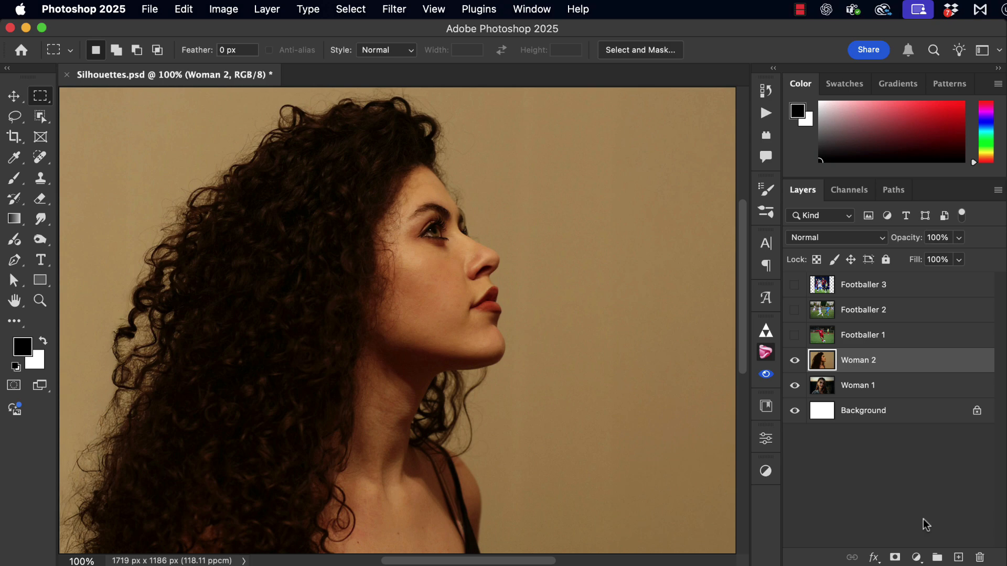
Show the Footballer 1 layer and select the player and ball with automatic subject selection.
click(818, 338)
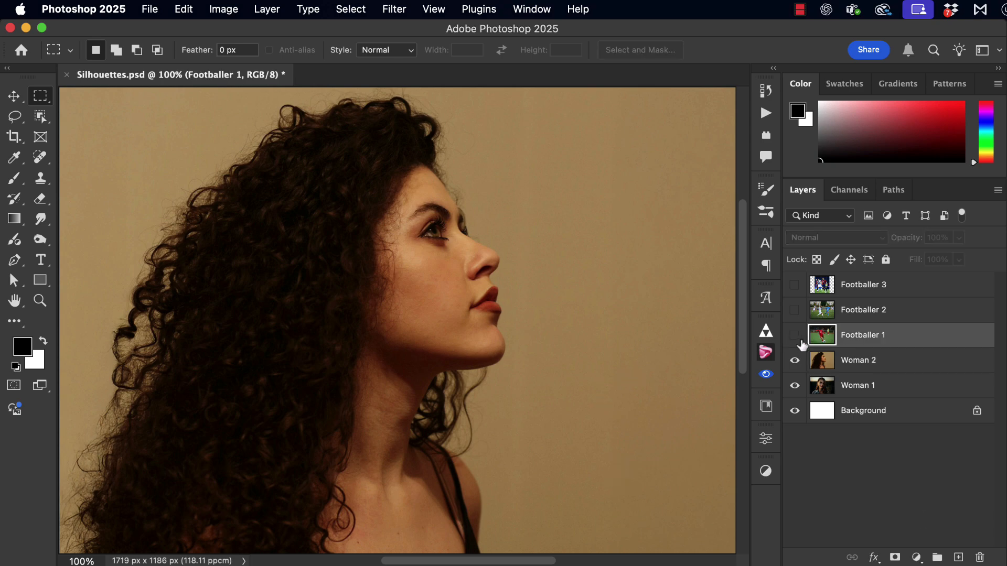
click(794, 335)
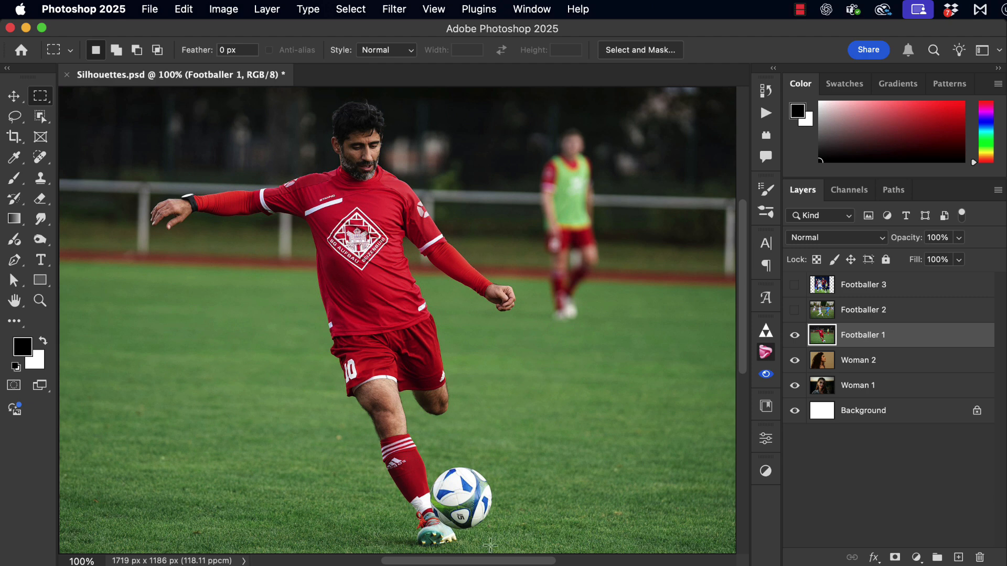
click(368, 9)
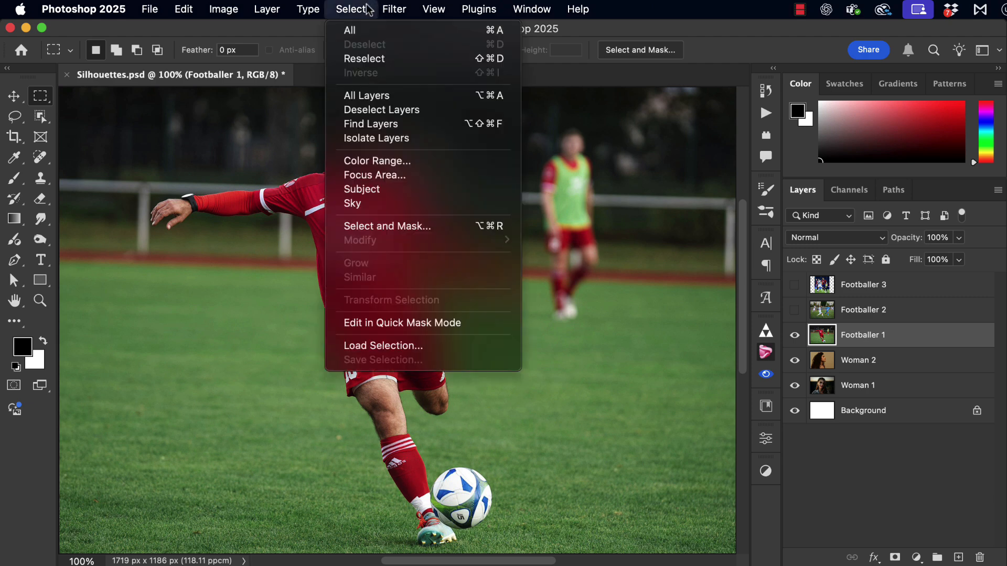
click(411, 189)
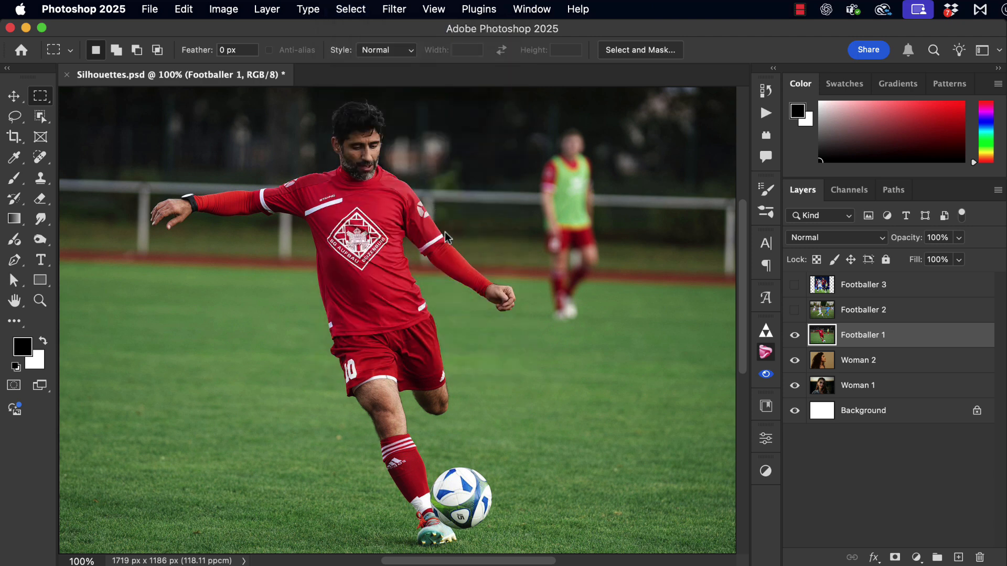
Preview the Footballer 1 silhouette in Select and Mask, leave without applying it, and deselect.
click(619, 55)
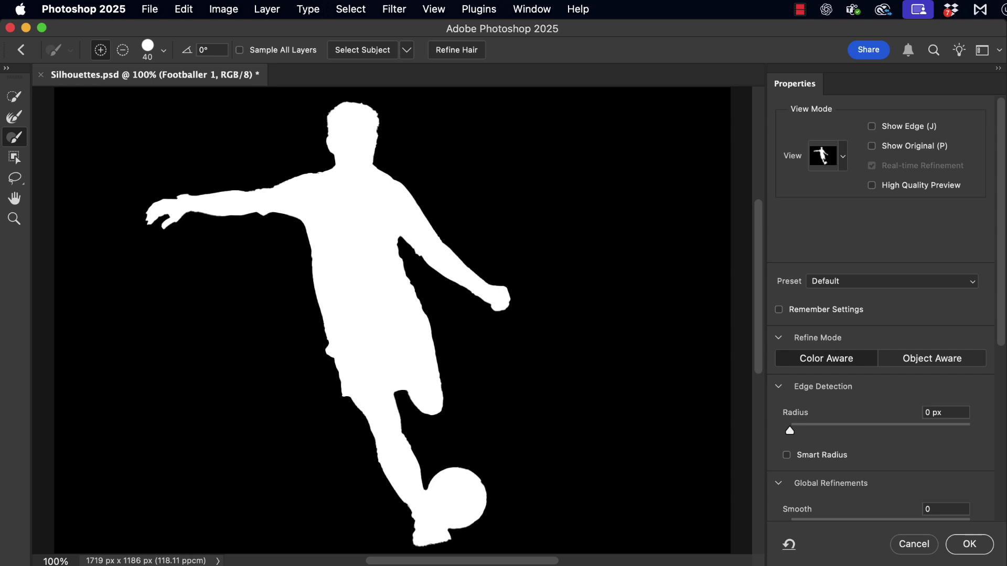
click(921, 546)
key(super+d)
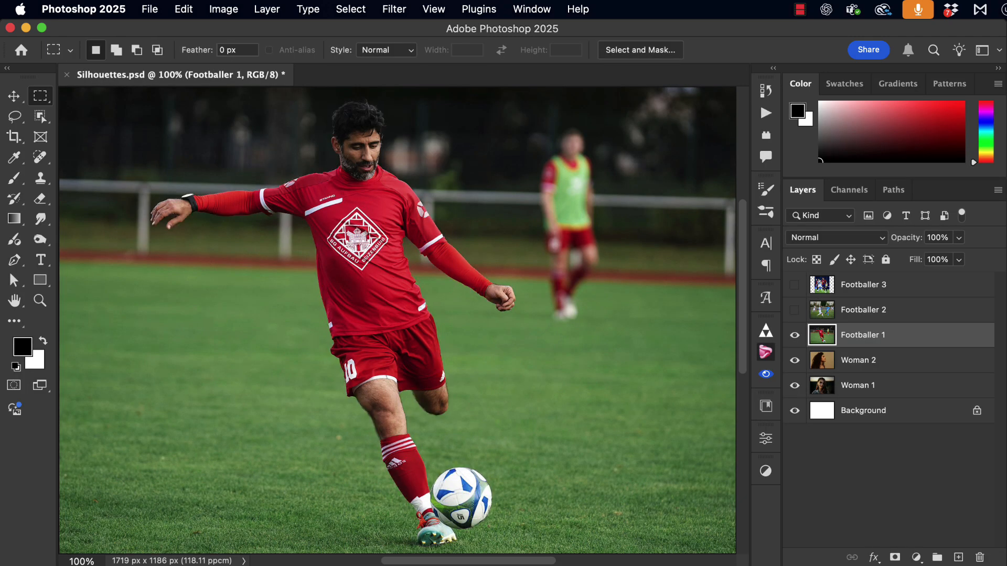
Show the Footballer 2 layer, try automatic subject selection on its players, and clear the selection.
click(821, 312)
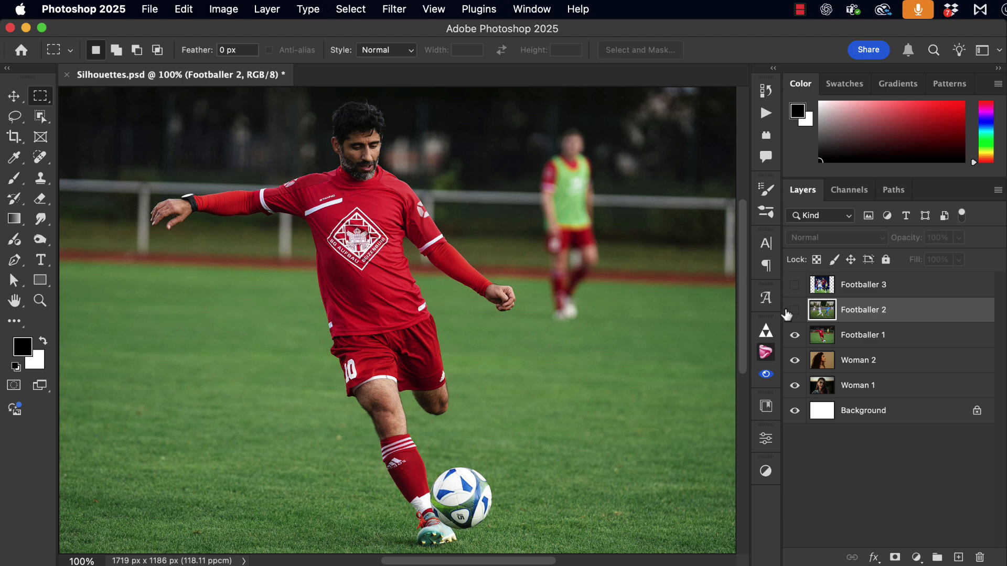
click(794, 310)
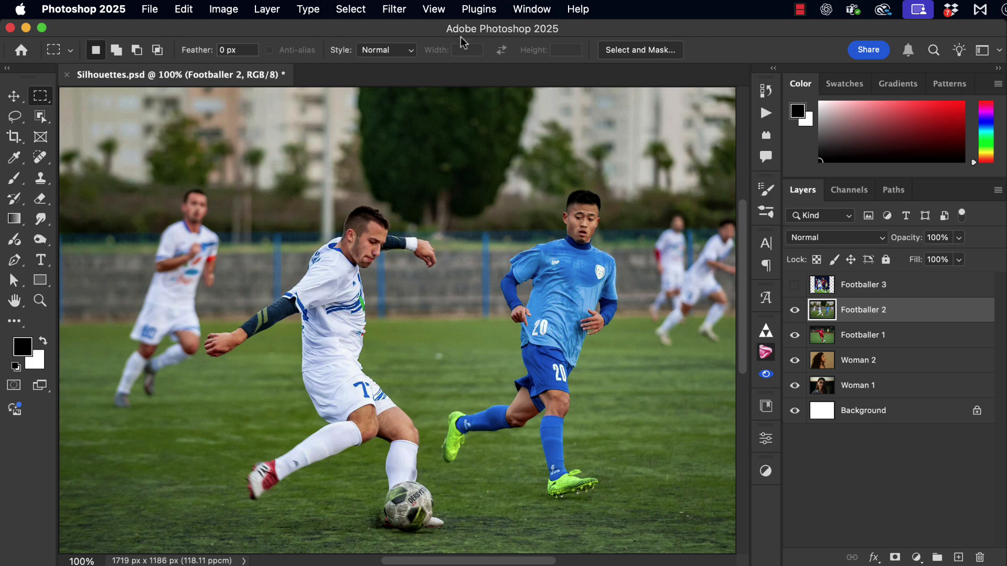
click(347, 9)
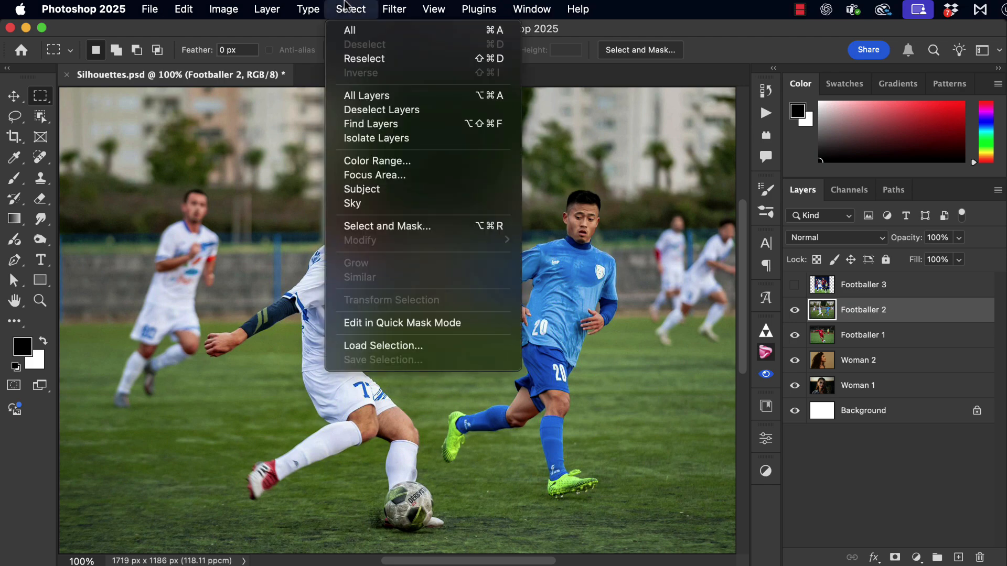
click(404, 190)
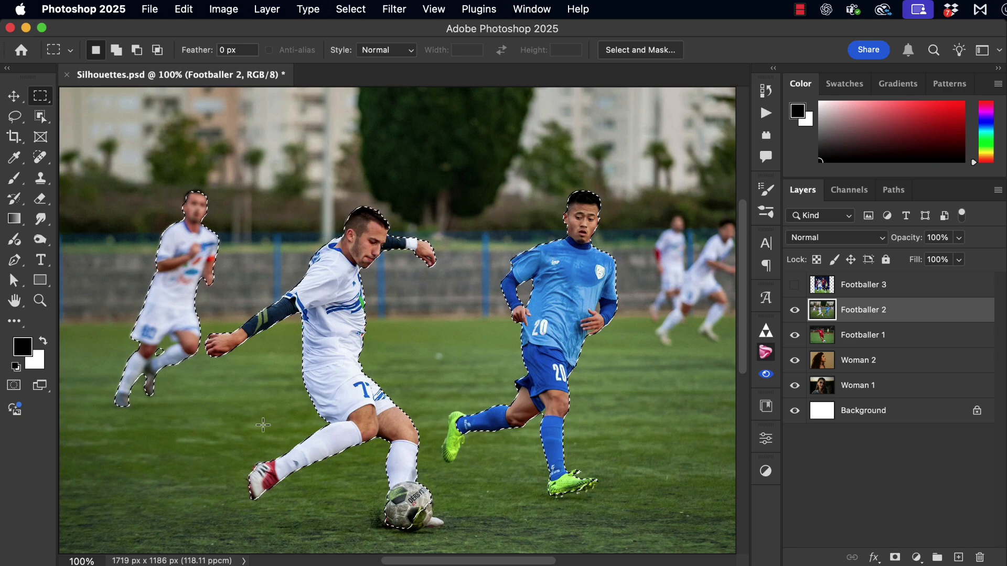
click(386, 359)
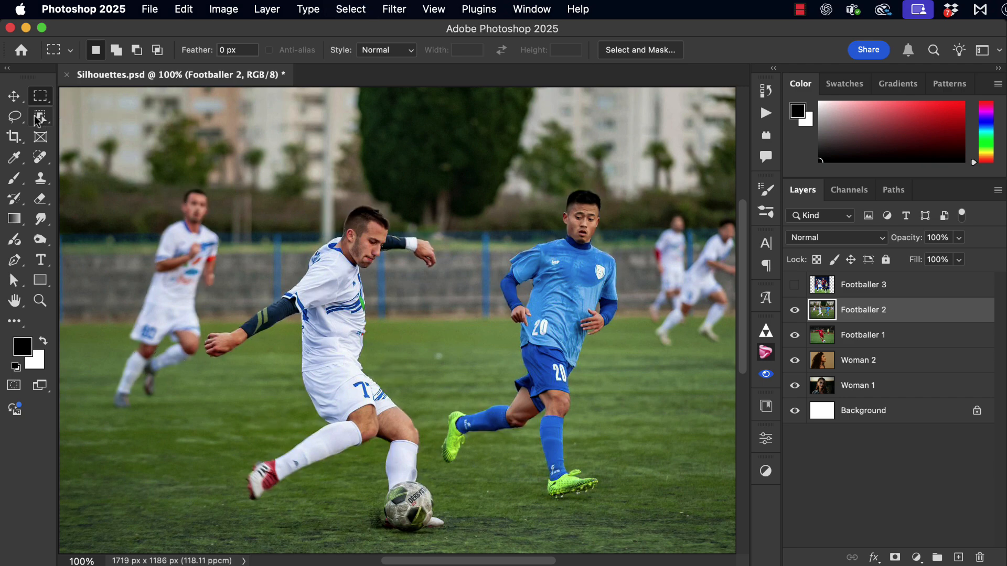
Select only the kicking player with the Object Selection tool, preview the silhouette in Select and Mask, and cancel without applying.
click(38, 120)
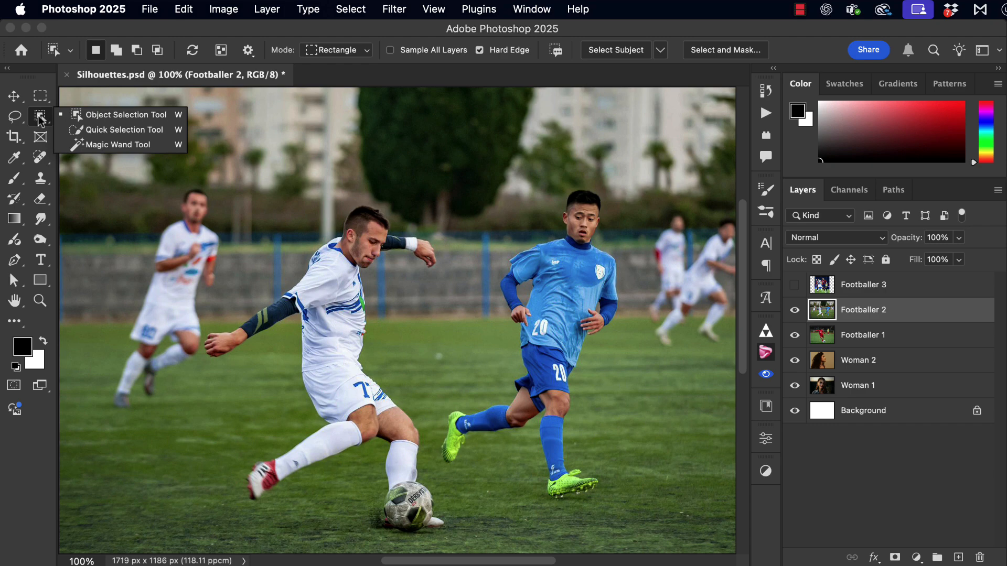
click(118, 114)
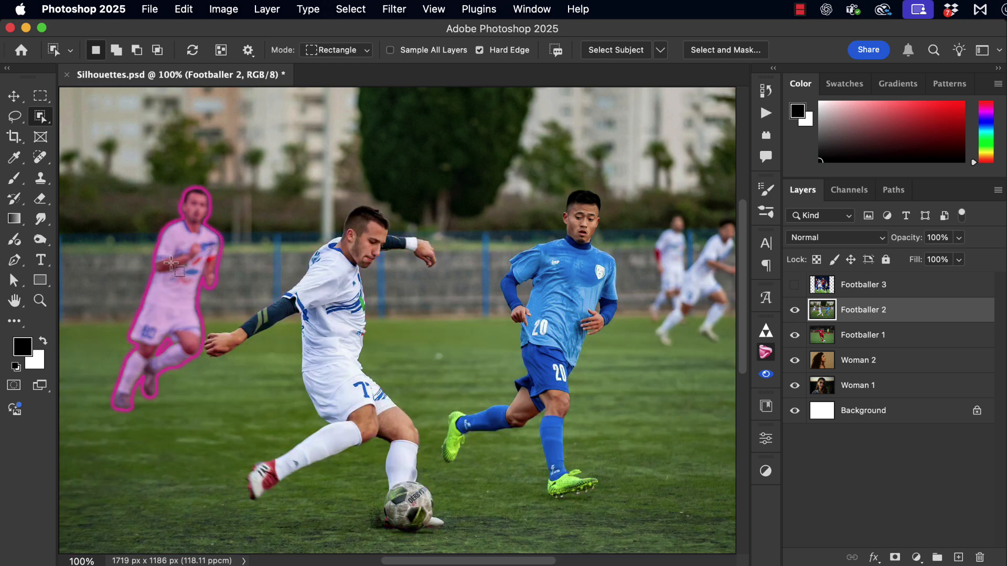
click(341, 313)
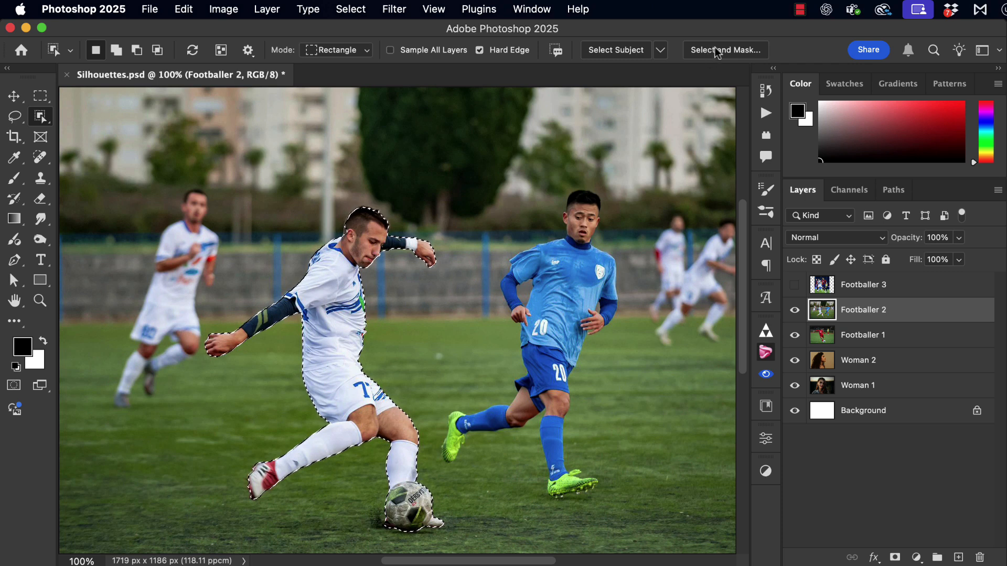
click(712, 50)
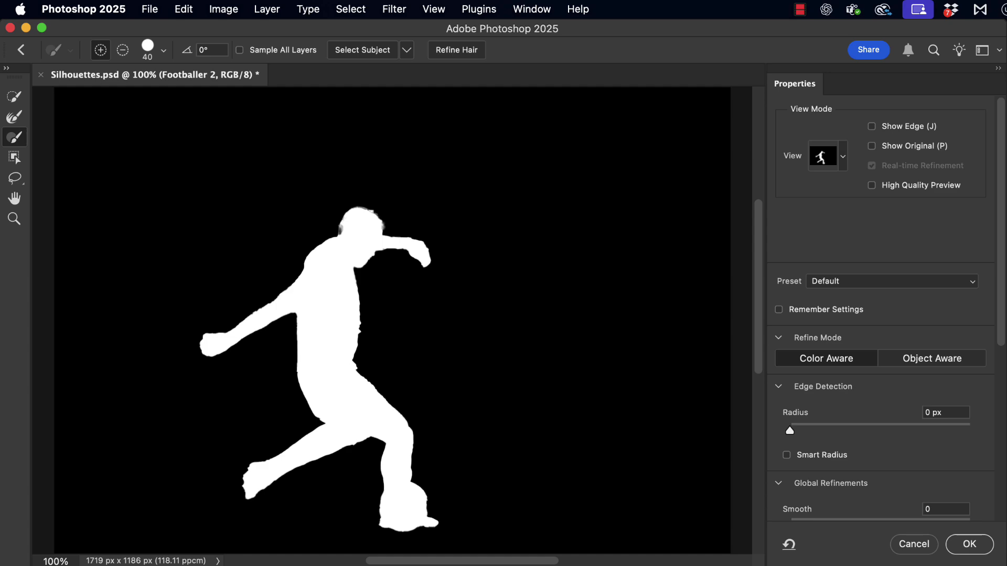
click(912, 544)
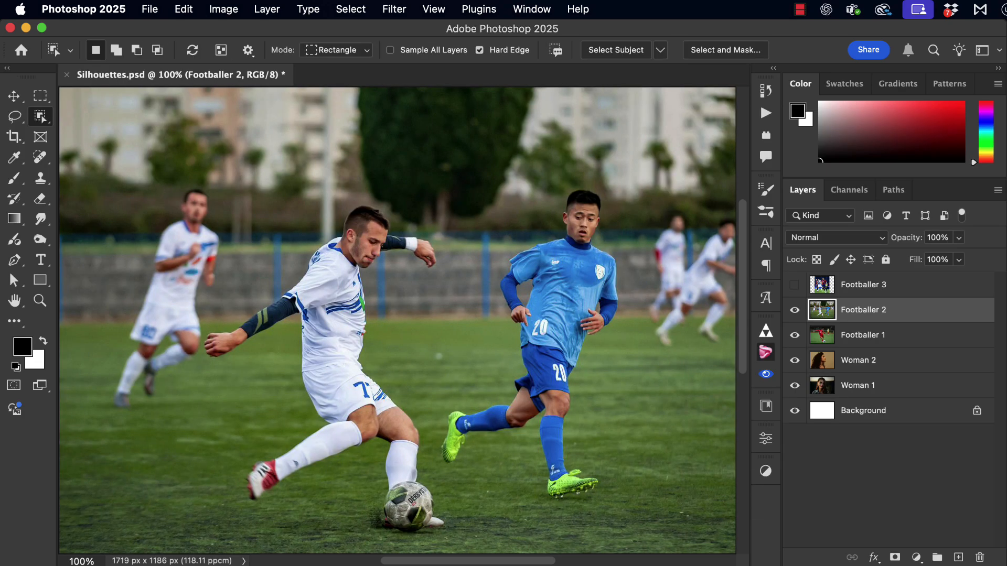
Show the Footballer 3 layer, and select the foreground player together with the ball using object selection.
click(821, 286)
click(794, 285)
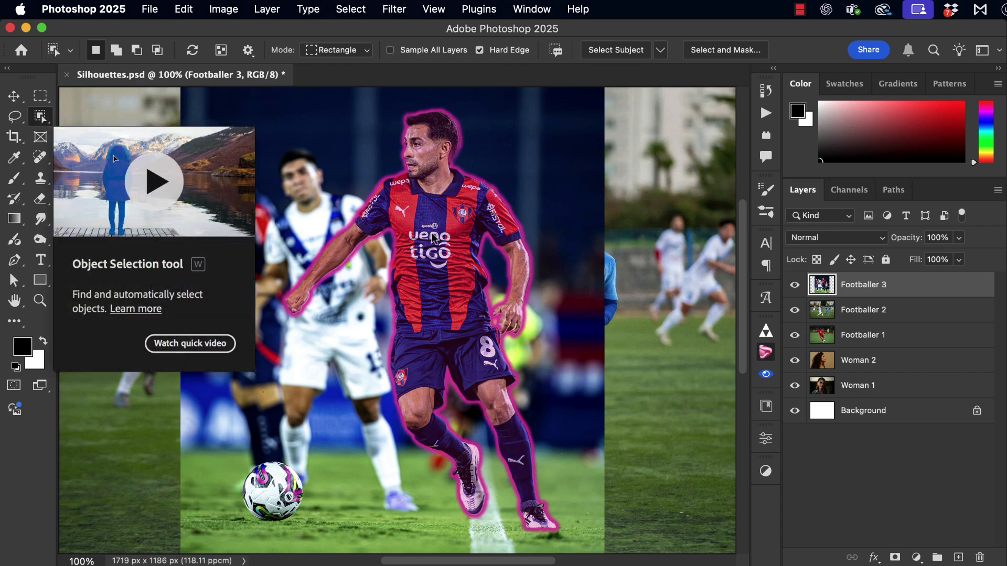
click(447, 268)
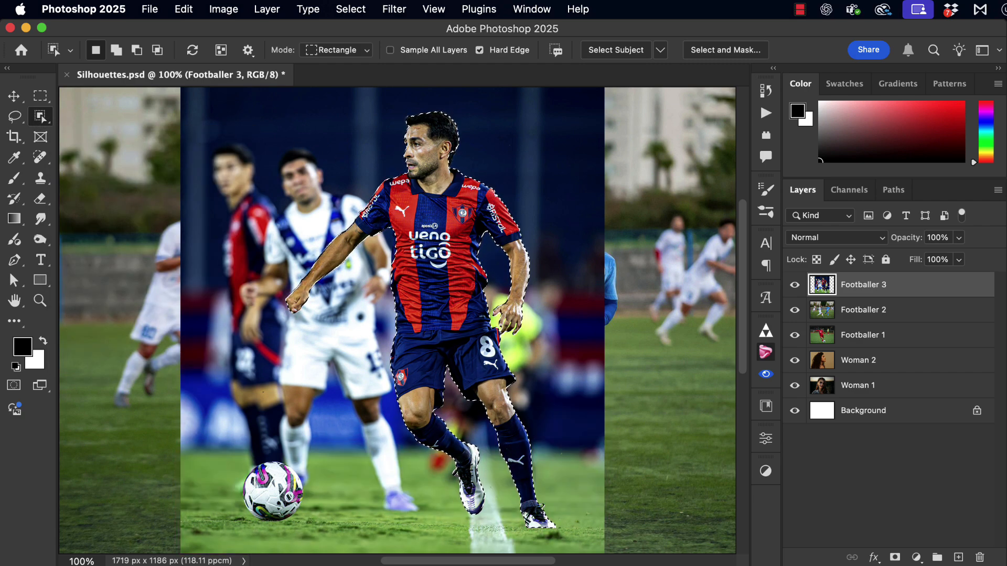
key(shift)
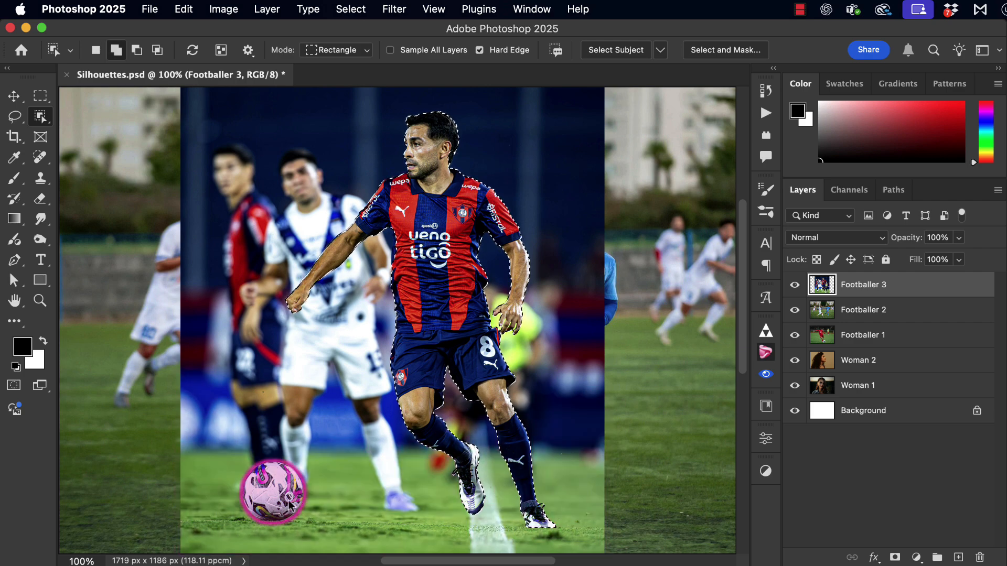
shift+click(273, 492)
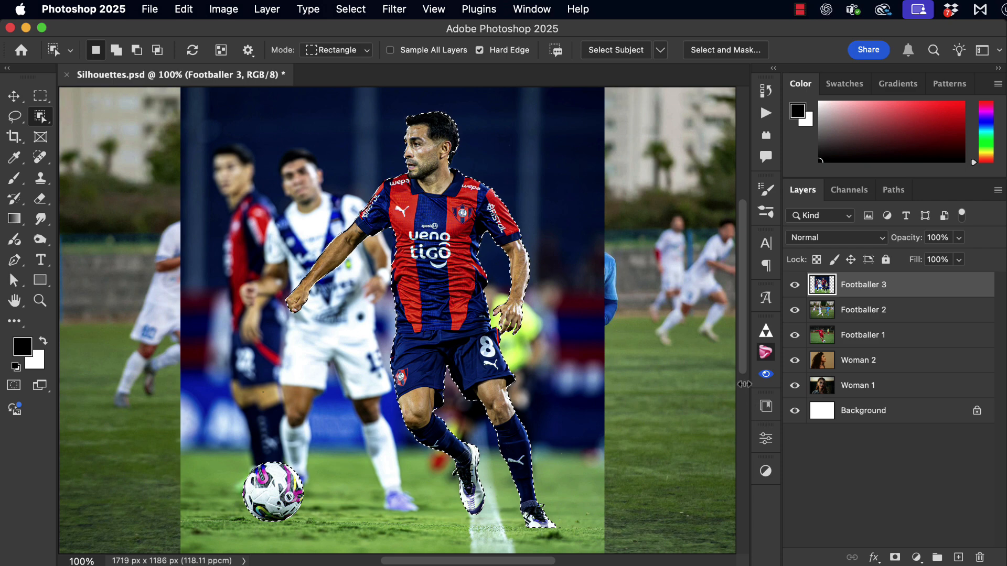
Preview the Footballer 3 selection in Select and Mask, and paint the grey hair edges of the head solid white with the brush, reduced to size 11.
click(720, 49)
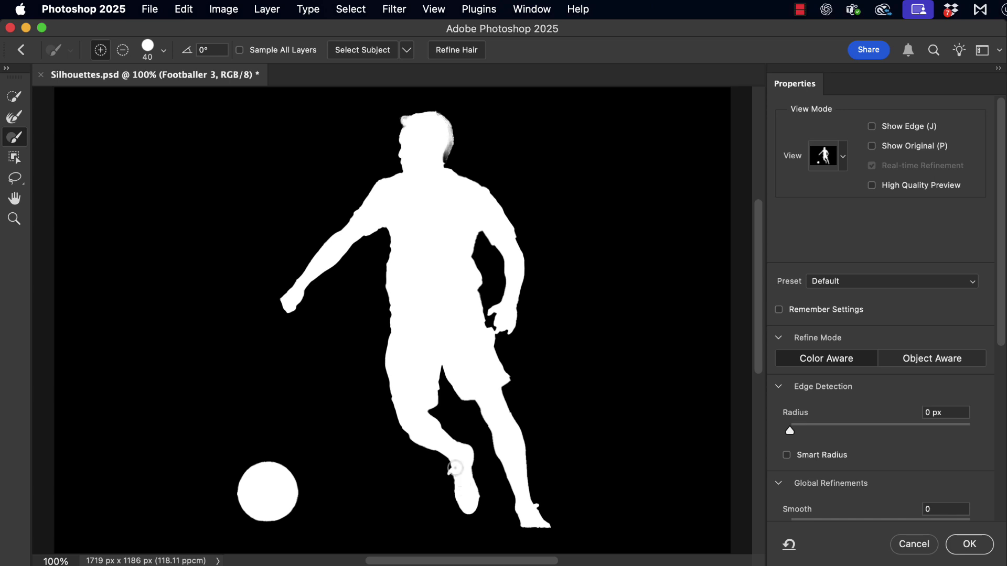
scroll(435, 165, up, 5)
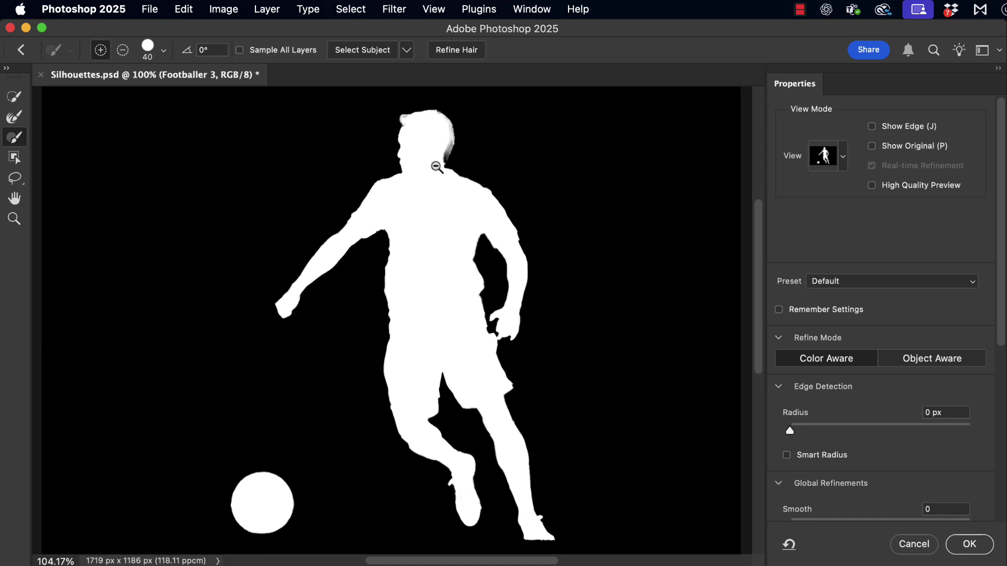
scroll(461, 170, up, 4)
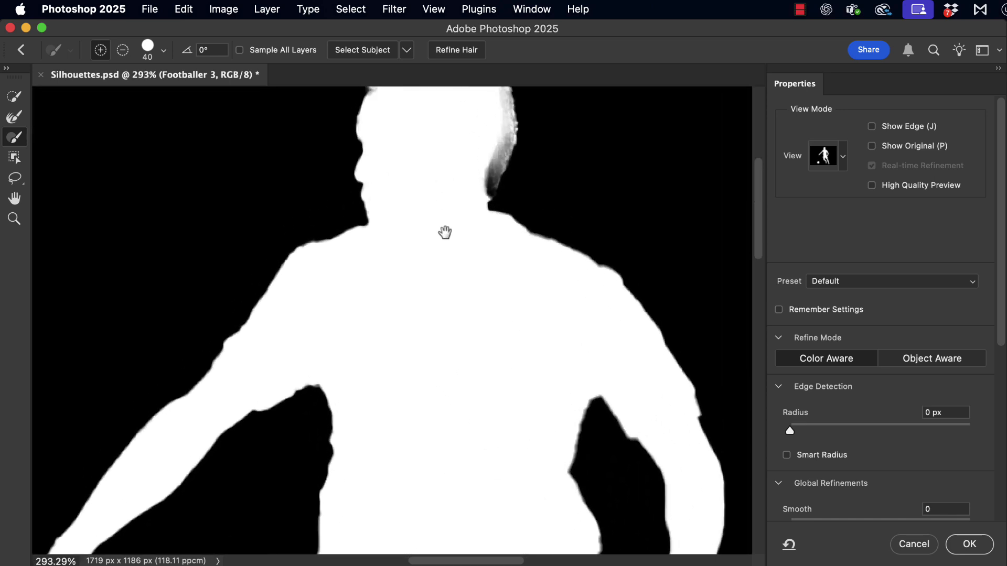
drag(445, 231, 457, 327)
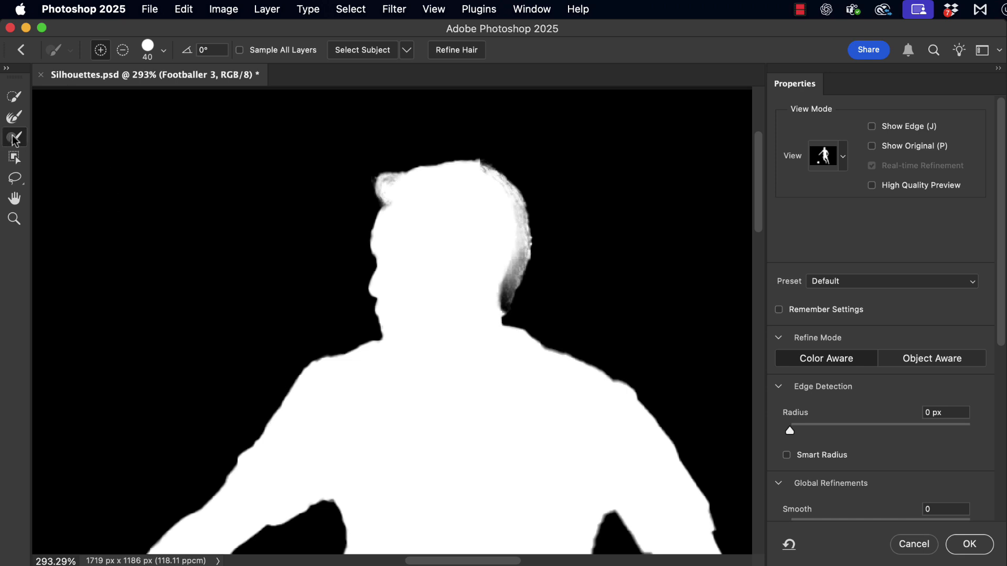
click(17, 139)
mouse_move(424, 205)
mouse_down()
mouse_move(456, 203)
mouse_move(423, 206)
mouse_up()
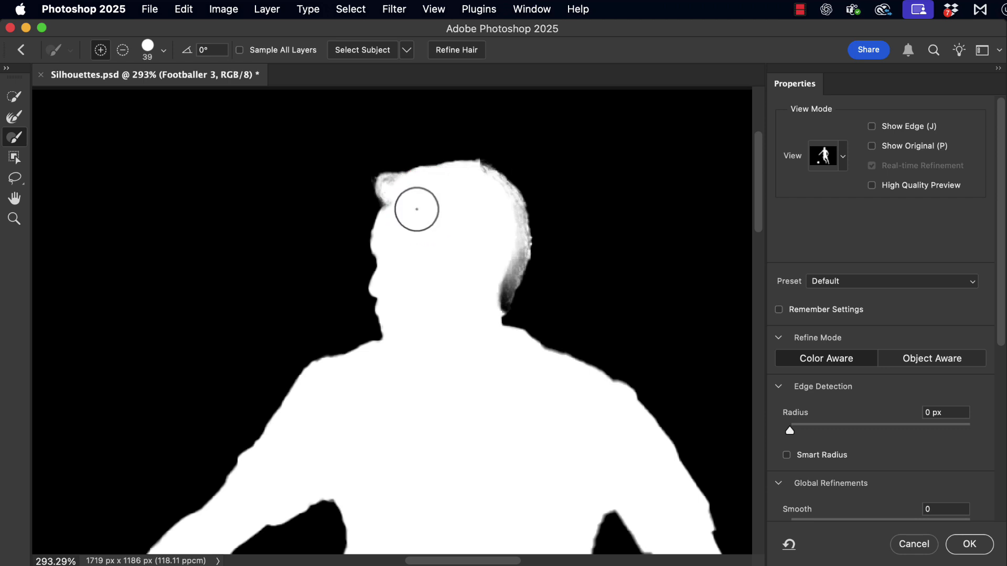
mouse_move(416, 206)
mouse_down()
mouse_move(446, 210)
mouse_move(392, 216)
mouse_move(384, 185)
mouse_move(481, 168)
mouse_move(501, 180)
mouse_move(531, 225)
mouse_move(501, 302)
mouse_move(503, 252)
mouse_move(516, 236)
mouse_up()
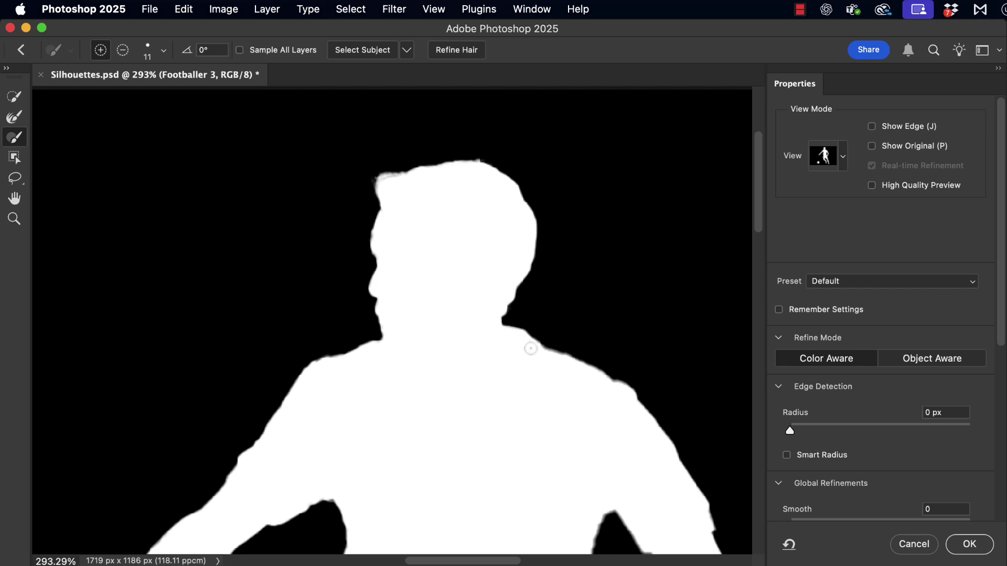
Subtract the protruding bump at the hip beside the player's hand from the mask, separating the hand from the shorts.
drag(628, 497, 527, 171)
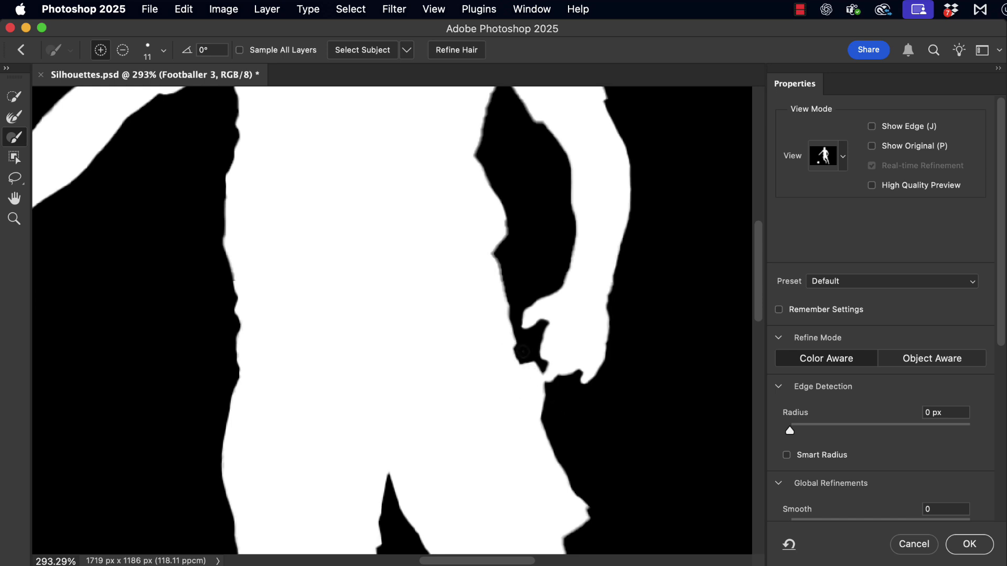
drag(523, 352, 531, 365)
key(alt)
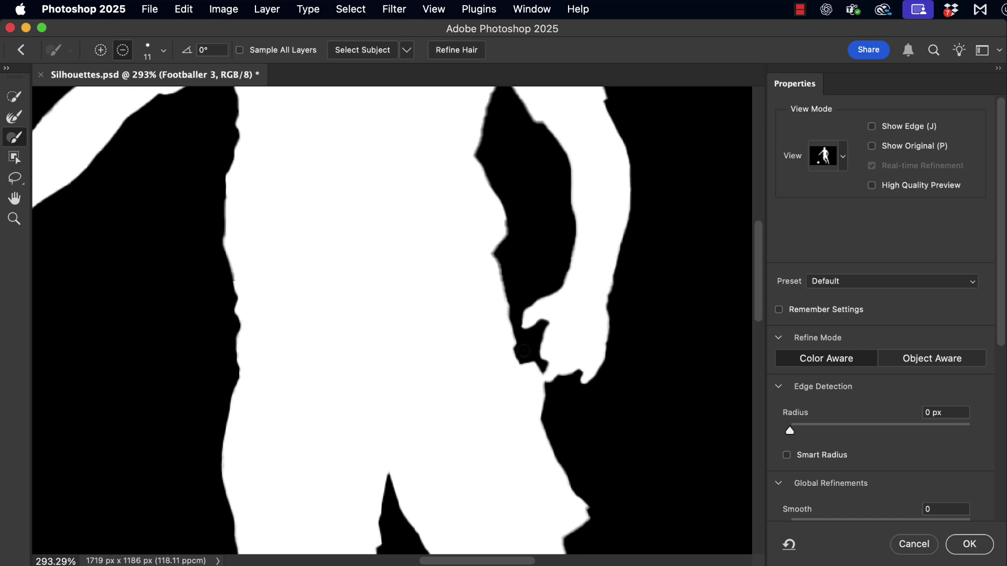
drag(525, 362, 540, 405)
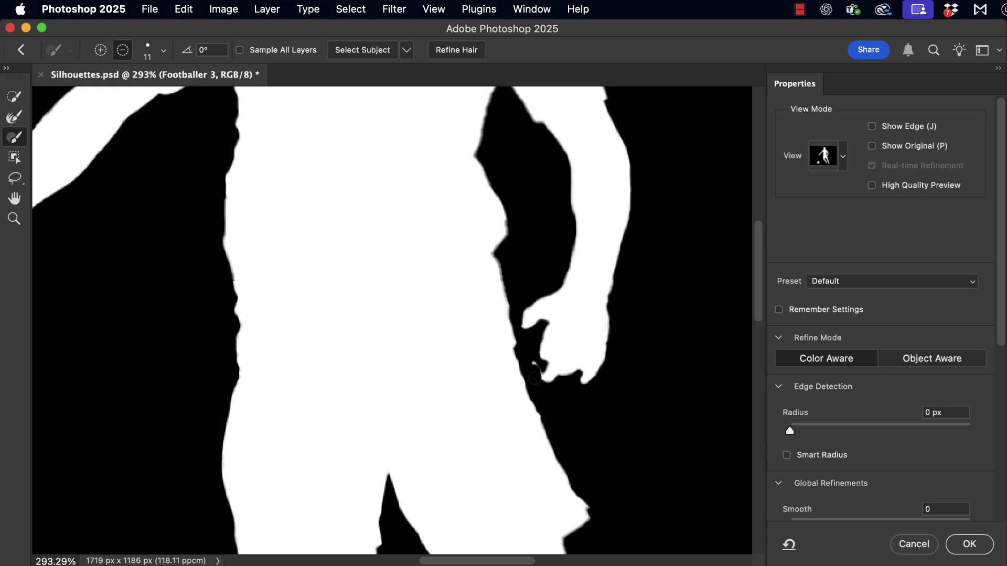
Smooth both sides of the player's torso by subtracting the uneven shirt folds, and erase the stray fragment between the torso and the arm.
drag(425, 407, 479, 515)
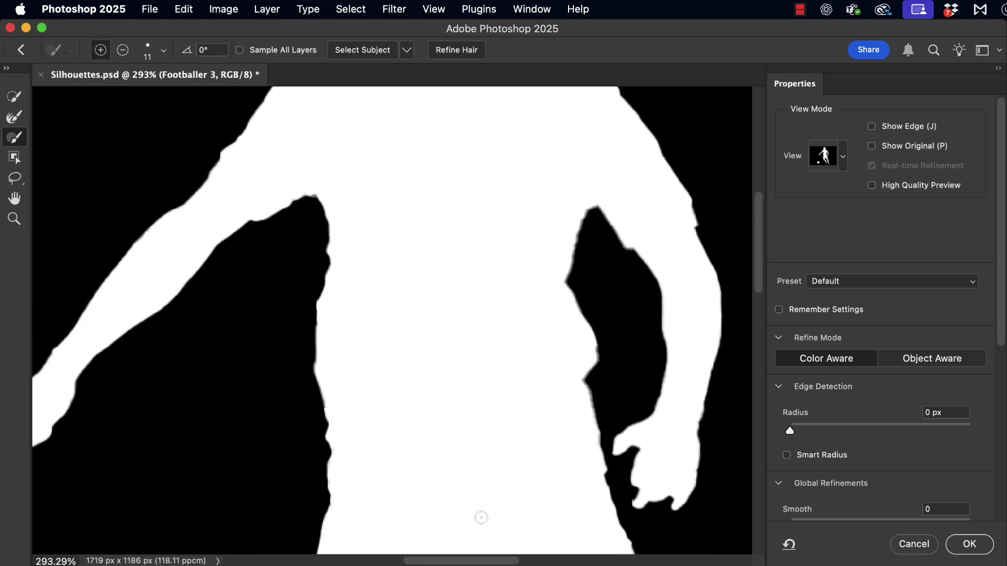
mouse_move(317, 225)
mouse_down()
mouse_move(325, 242)
mouse_move(315, 337)
mouse_move(325, 479)
mouse_move(310, 522)
mouse_up()
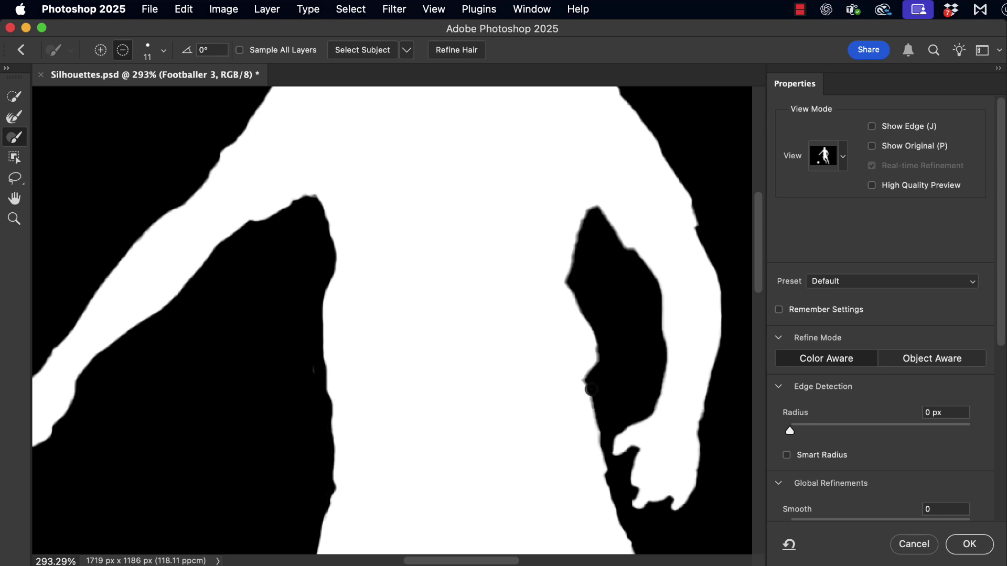
drag(591, 383, 580, 303)
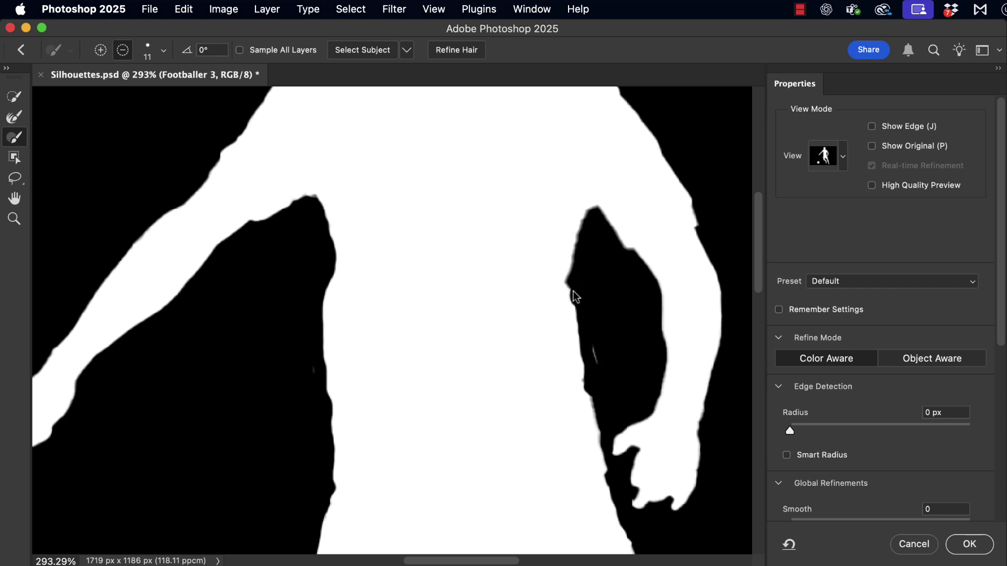
key(alt)
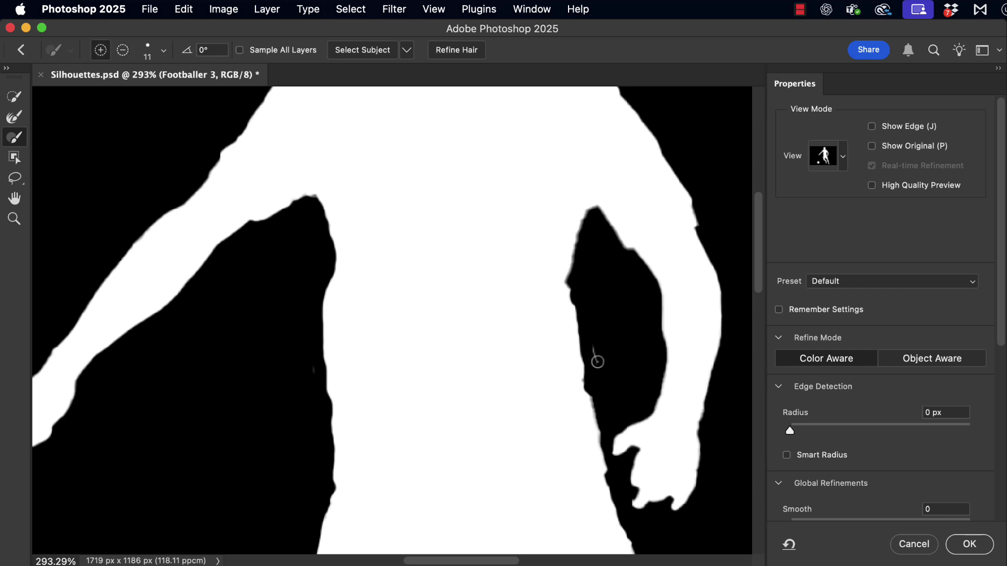
key(alt)
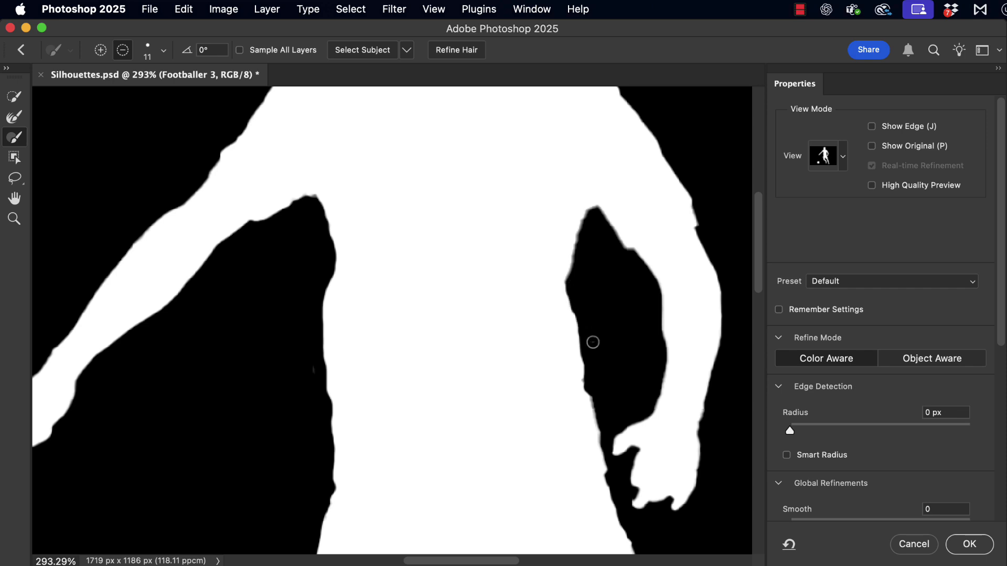
key(alt)
Paint a fuller, rounded sole onto the standing foot in the mask, and apply the refined selection.
mouse_move(524, 450)
mouse_down()
mouse_move(542, 400)
mouse_move(540, 360)
mouse_move(483, 187)
mouse_up()
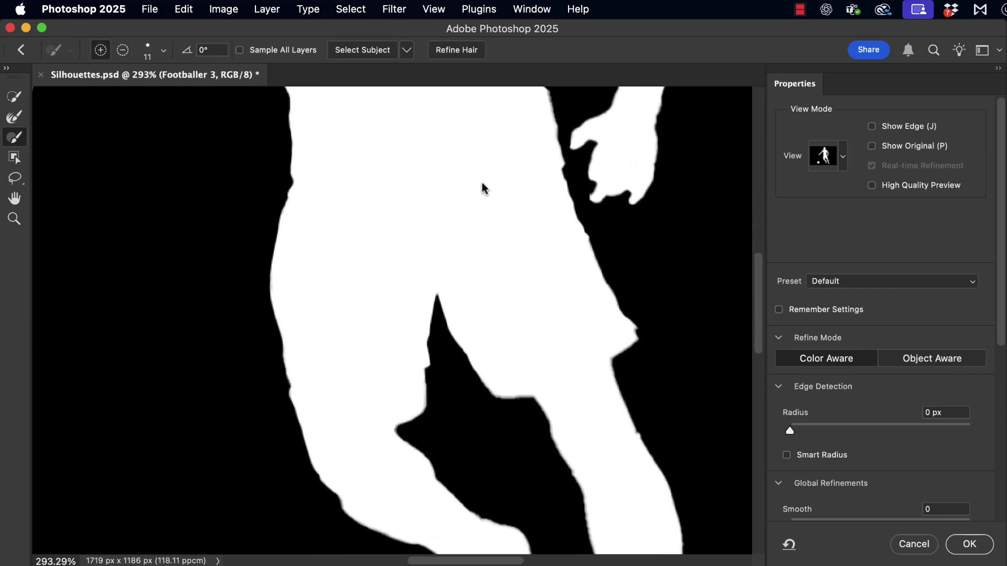
drag(533, 409, 533, 222)
drag(456, 301, 380, 381)
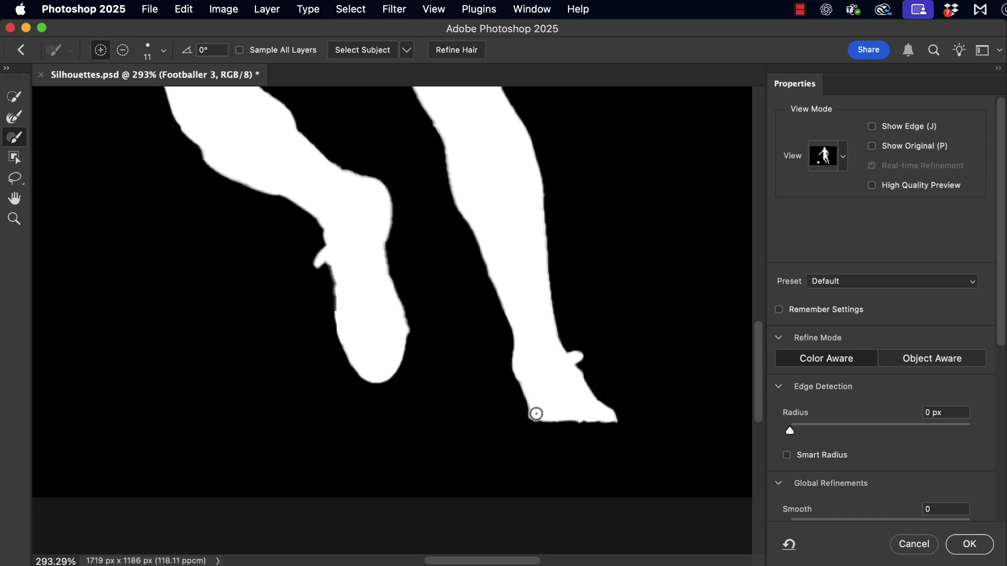
mouse_move(546, 428)
mouse_down()
mouse_move(610, 422)
mouse_move(579, 424)
mouse_up()
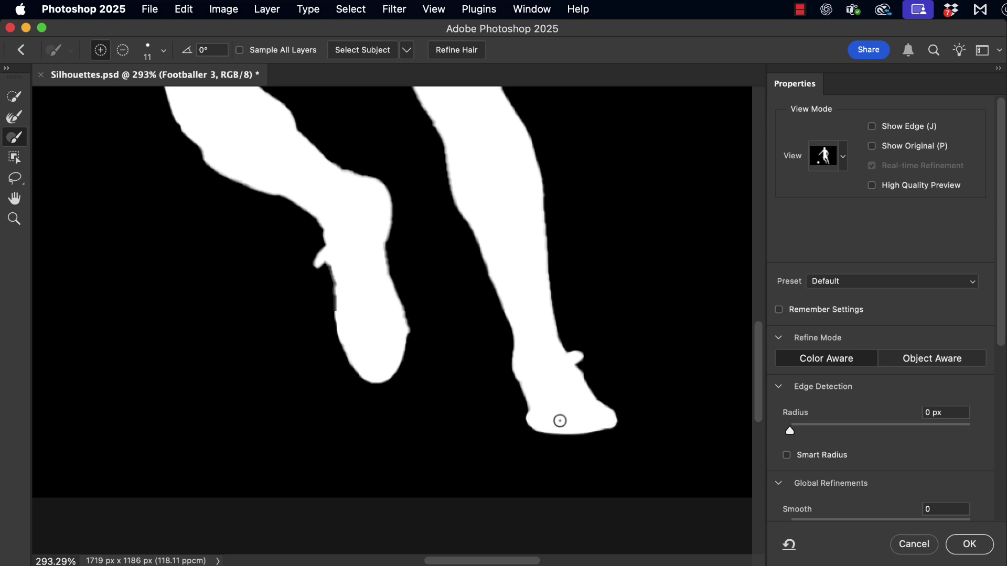
drag(592, 333, 528, 360)
drag(550, 247, 549, 423)
click(968, 544)
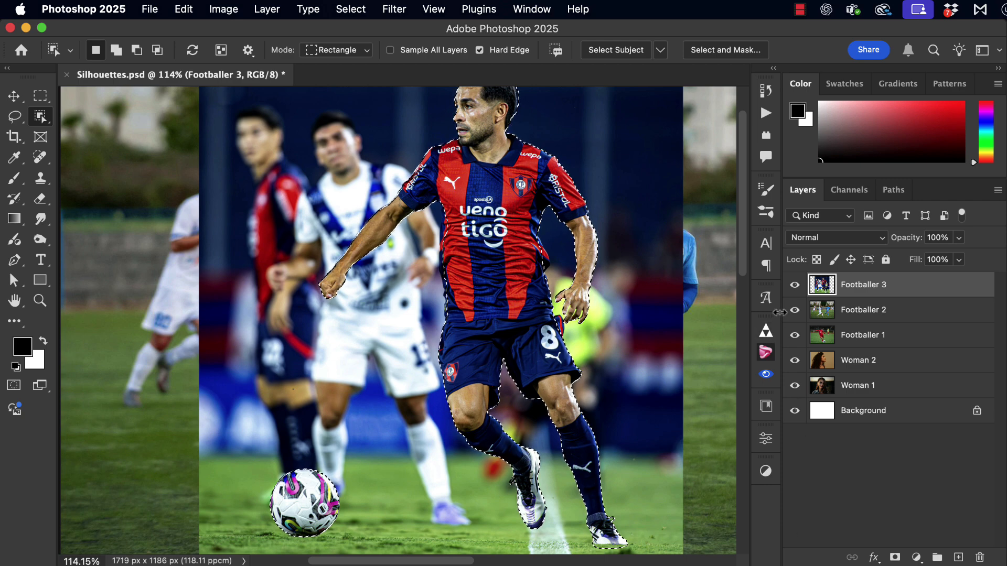
Hide all the photo layers so only the Background shows, and create a new layer named "silhouette".
drag(794, 285, 799, 394)
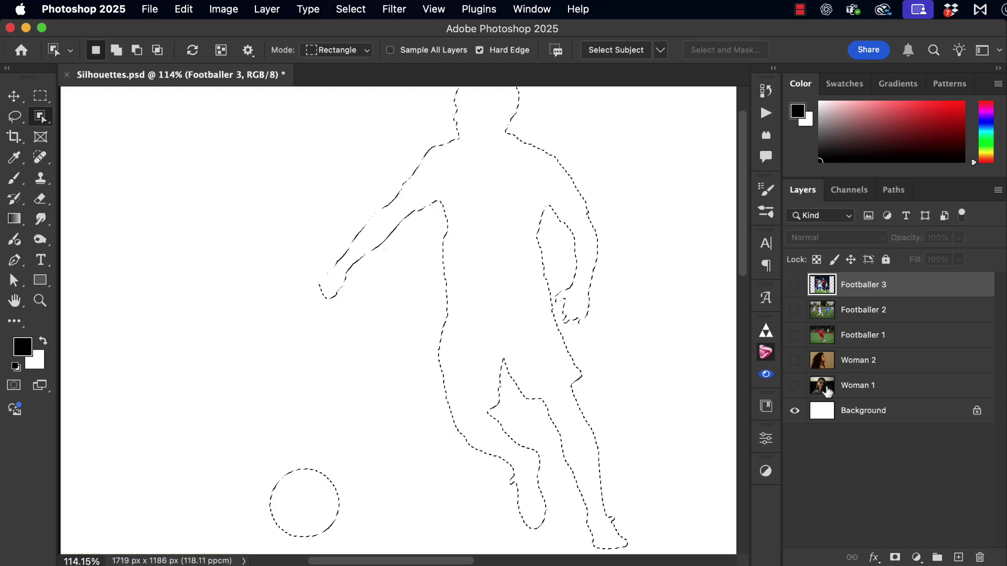
click(266, 9)
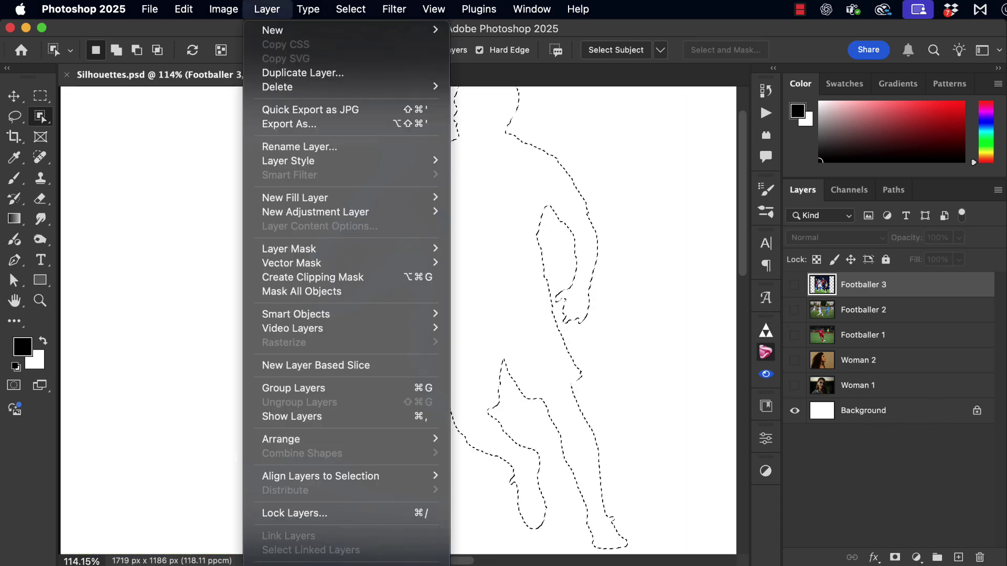
mouse_move(335, 30)
click(480, 30)
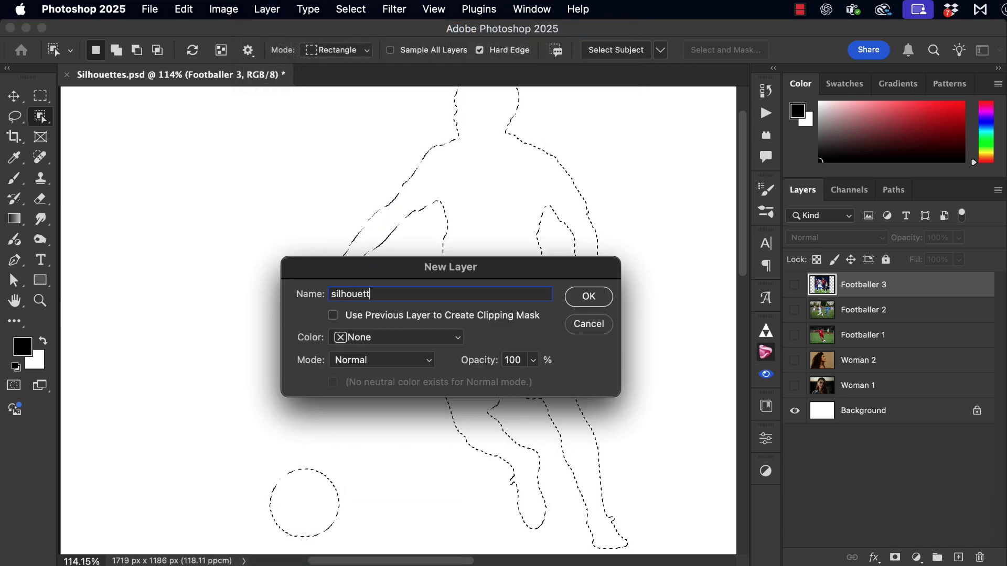
key(Return)
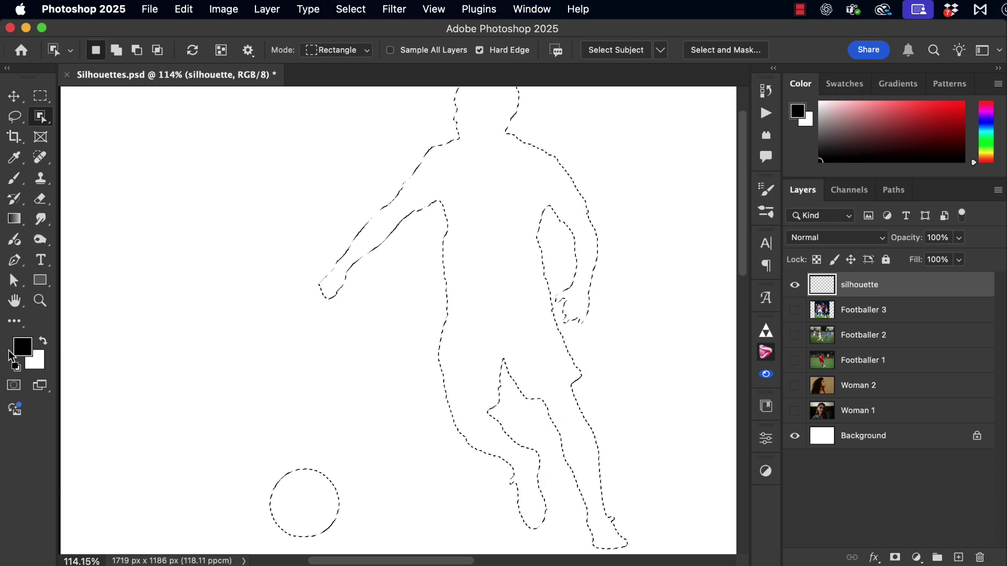
Fill the selection with the black foreground color on the silhouette layer, deselect, and fit the image in the window.
key(alt+BackSpace)
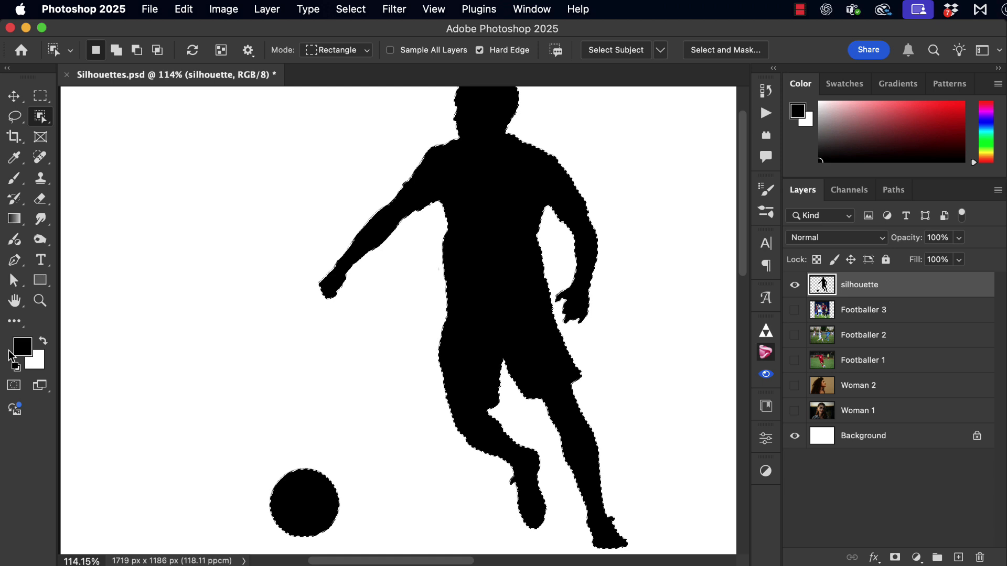
key(super+d)
key(super+0)
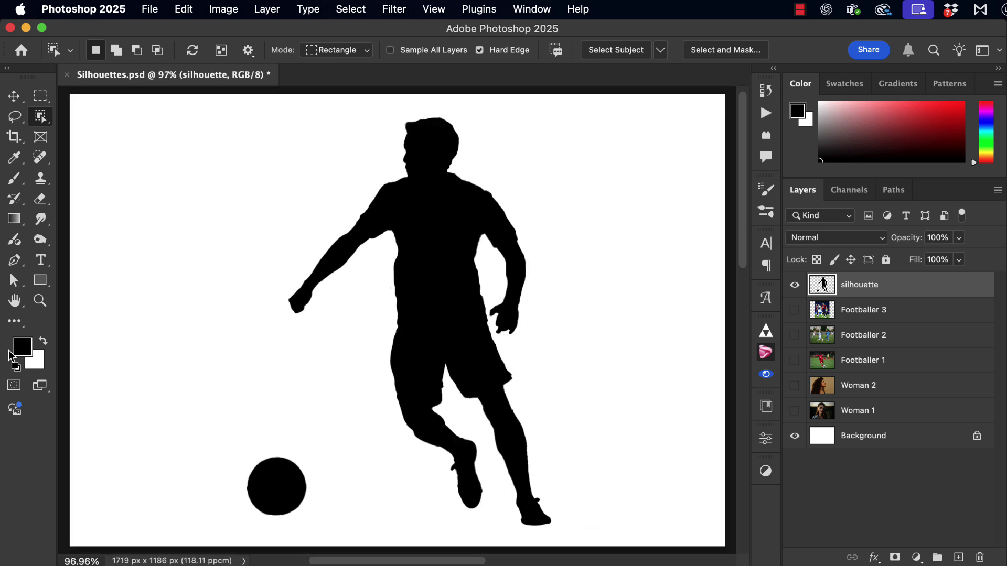